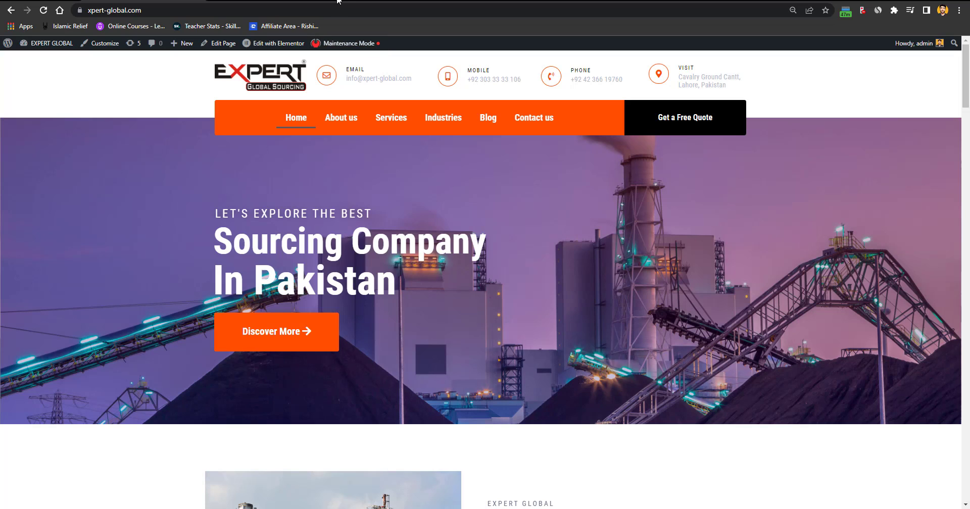
Step: Open webifiedhub.com/10web in a separate browser tab to reach the 10Web website
click(338, 1)
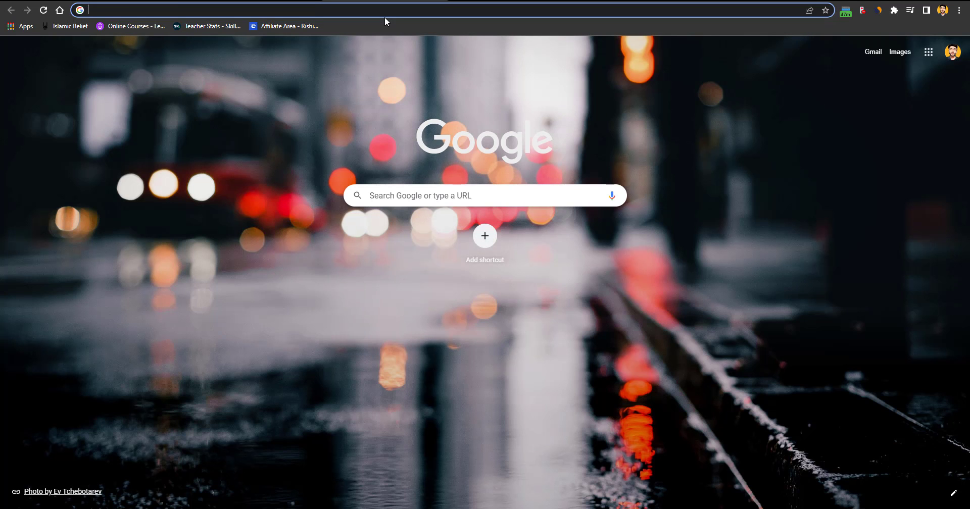
text(webifiedh)
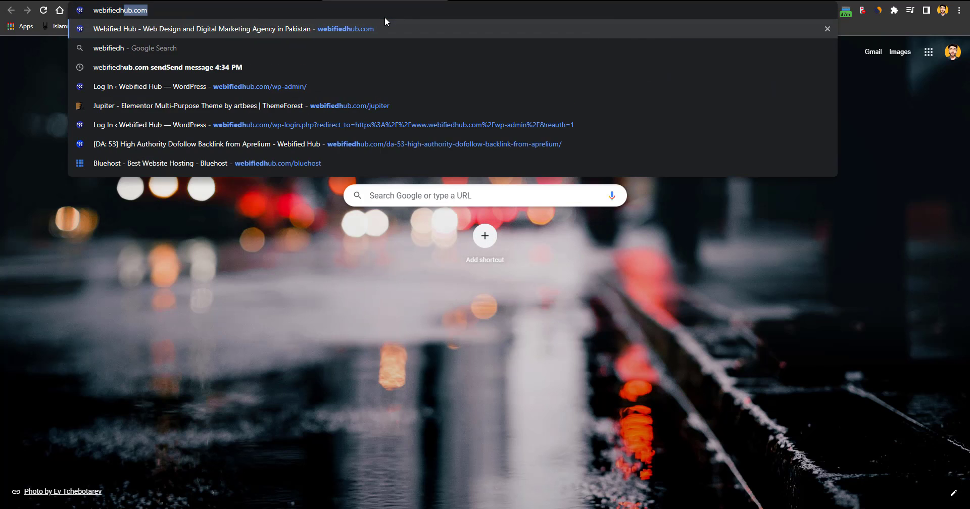
text(ub.com/w10)
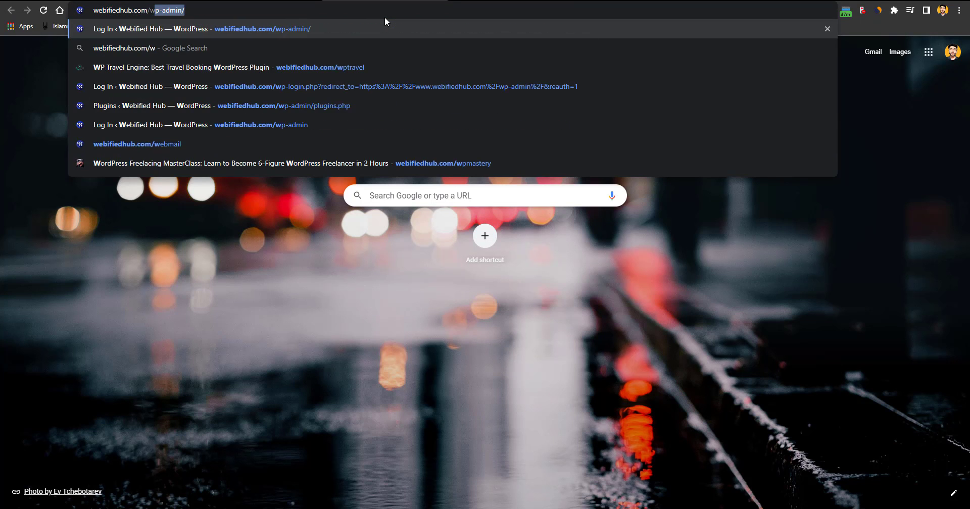
key(BackSpace)
key(BackSpace)
key(BackSpace)
text(10webif)
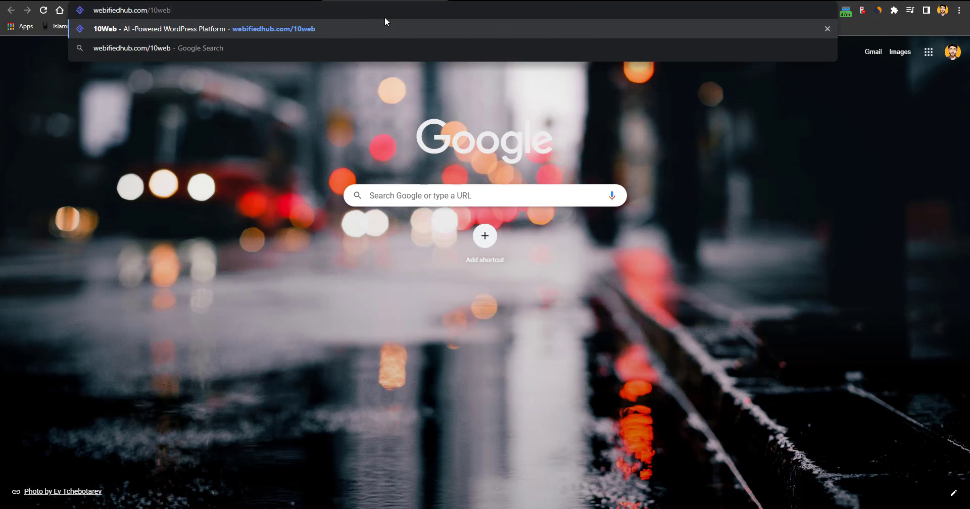
key(BackSpace)
key(BackSpace)
key(Return)
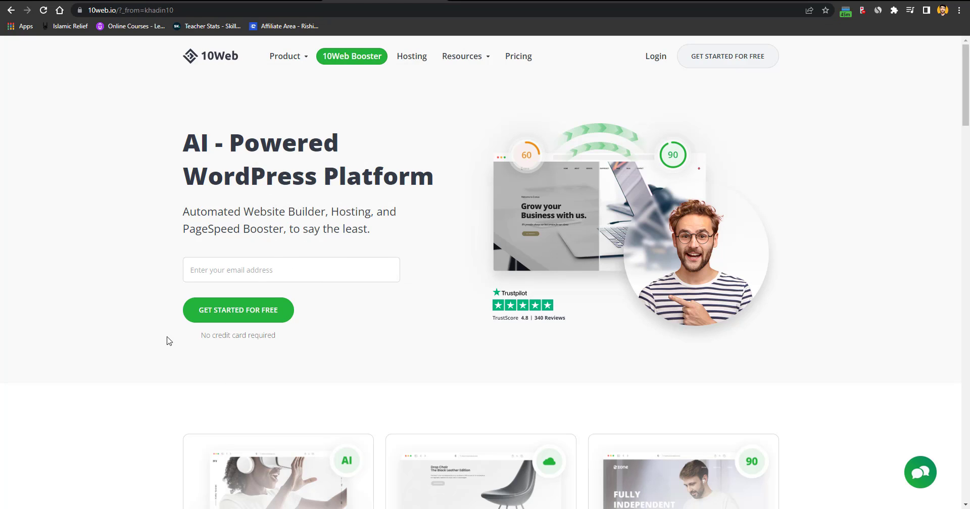
Step: Go to the 10Web Booster page and get started for free by signing up with the first listed Google account
click(335, 63)
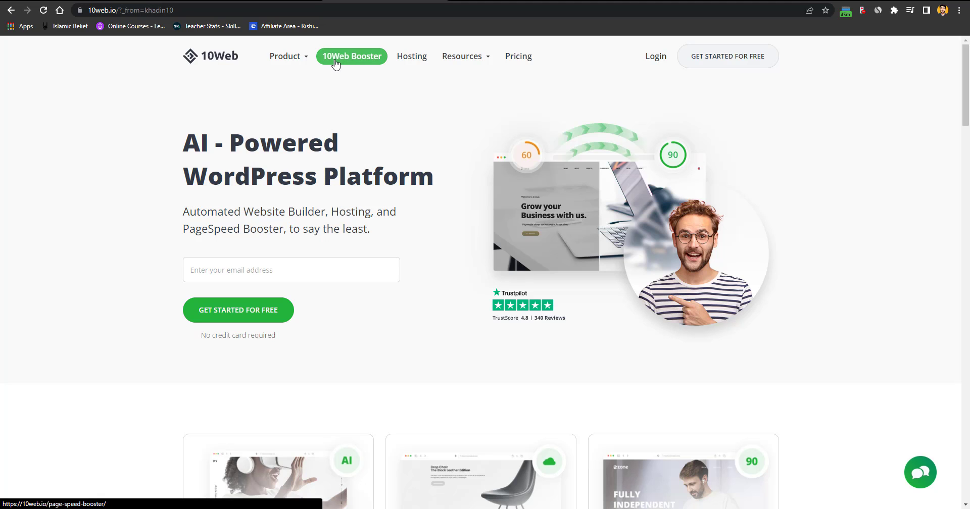
mouse_move(287, 59)
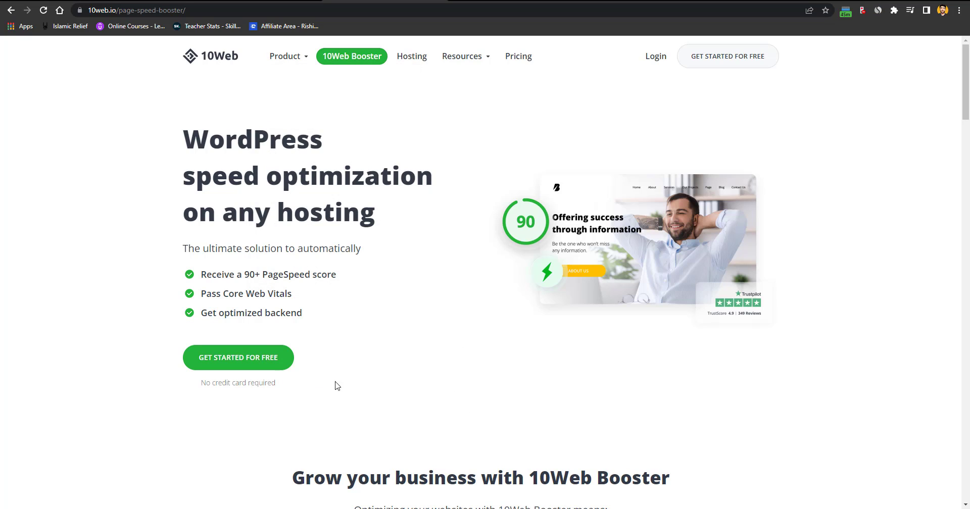
click(251, 372)
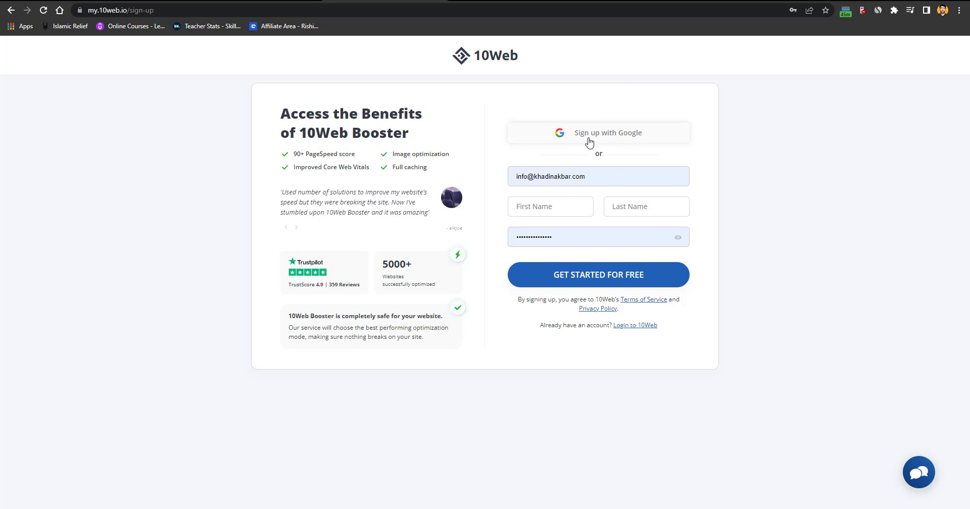
key(Return)
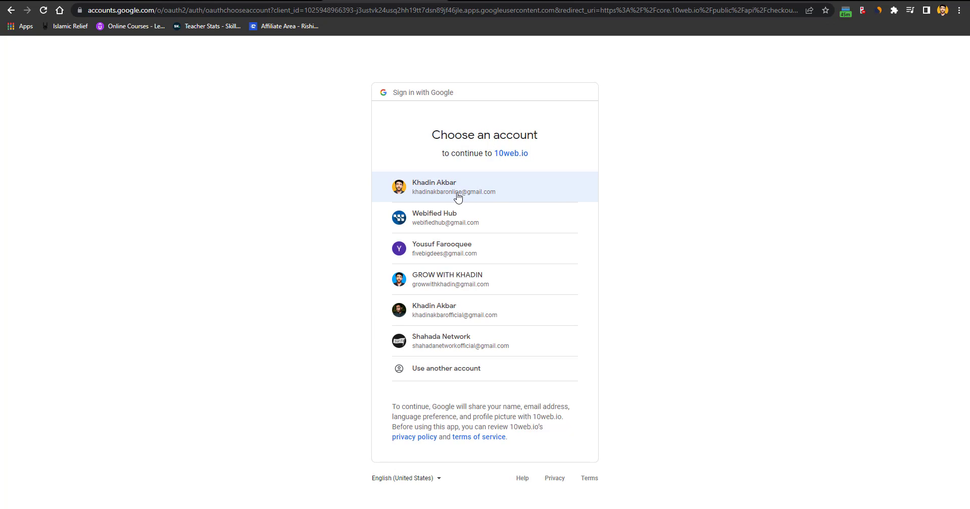
click(520, 196)
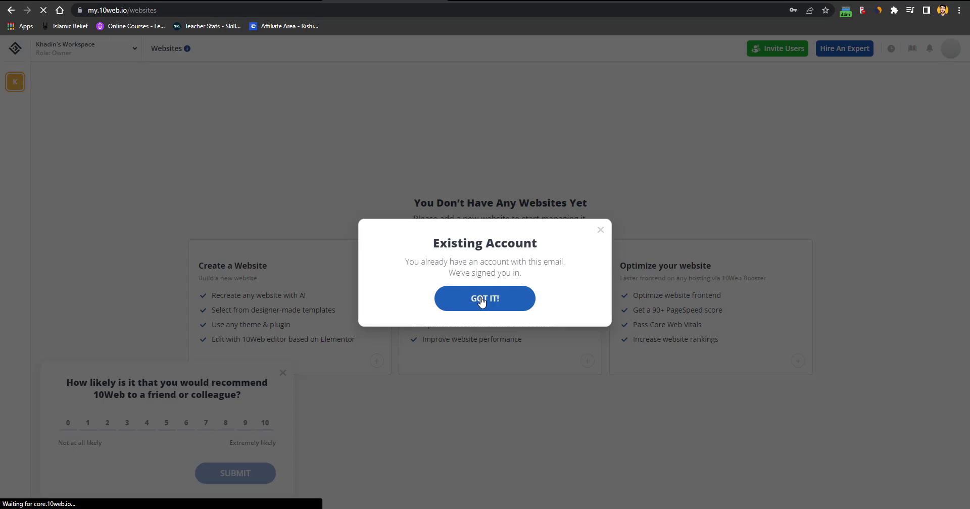
click(486, 303)
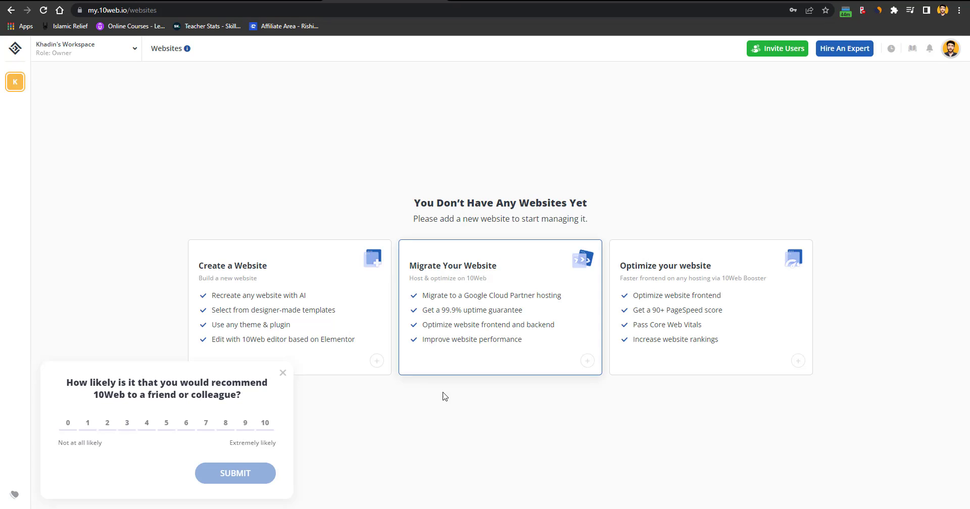
Step: Dismiss the recommendation survey, choose to optimize an existing website, and download the 10Web Booster plugin zip
click(283, 374)
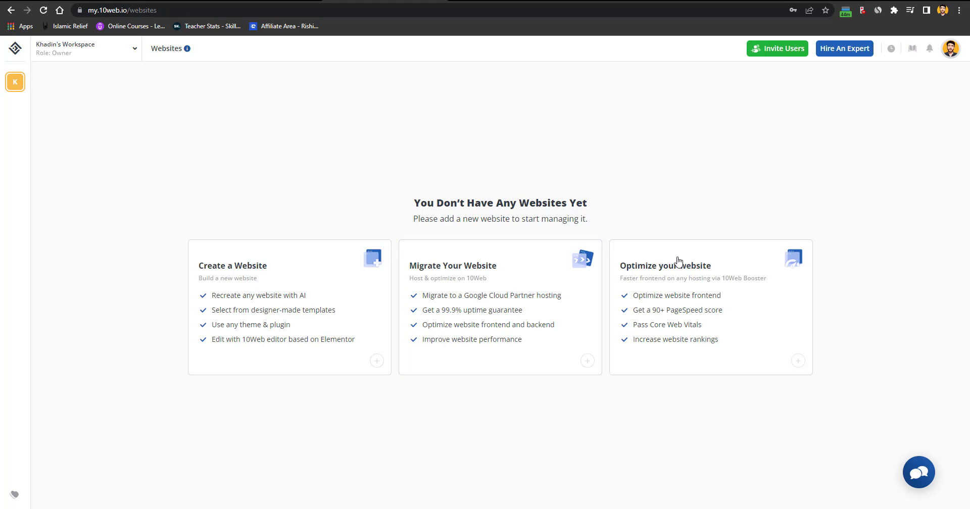
click(700, 315)
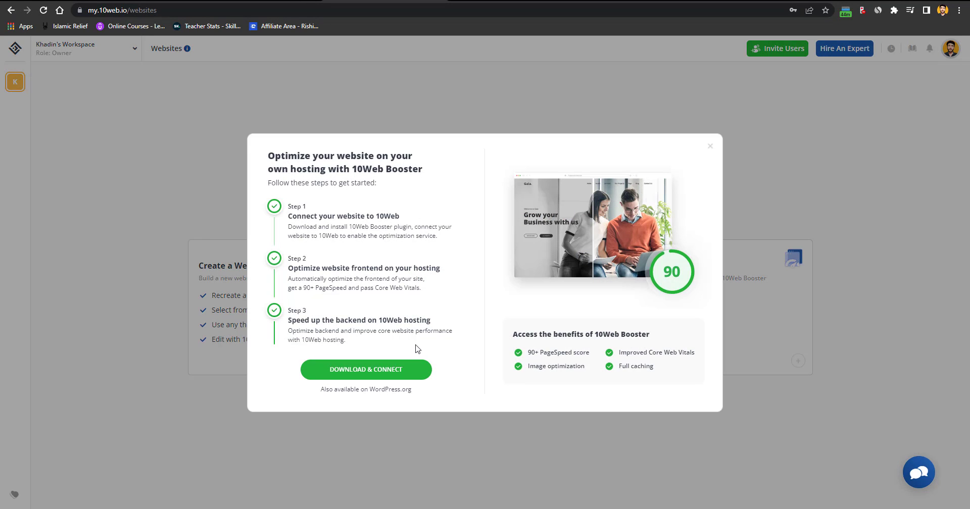
click(365, 379)
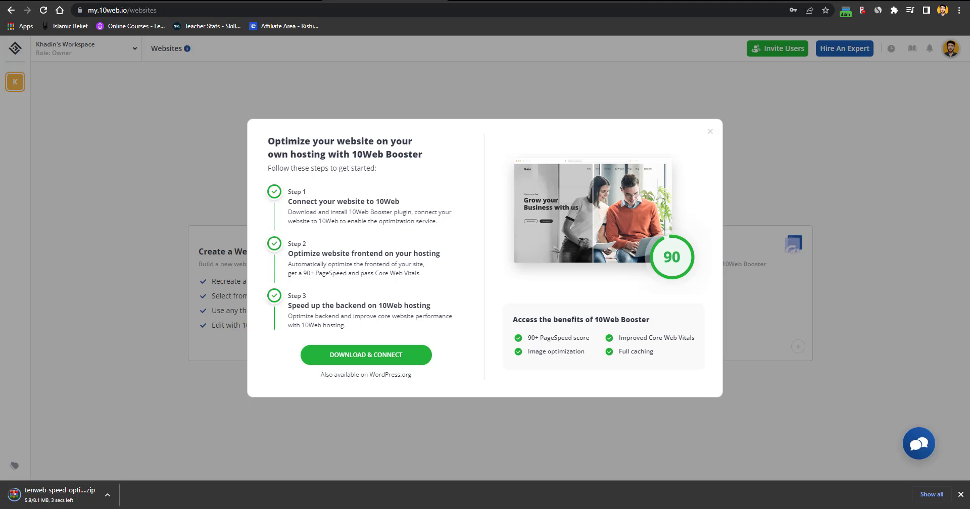
click(960, 494)
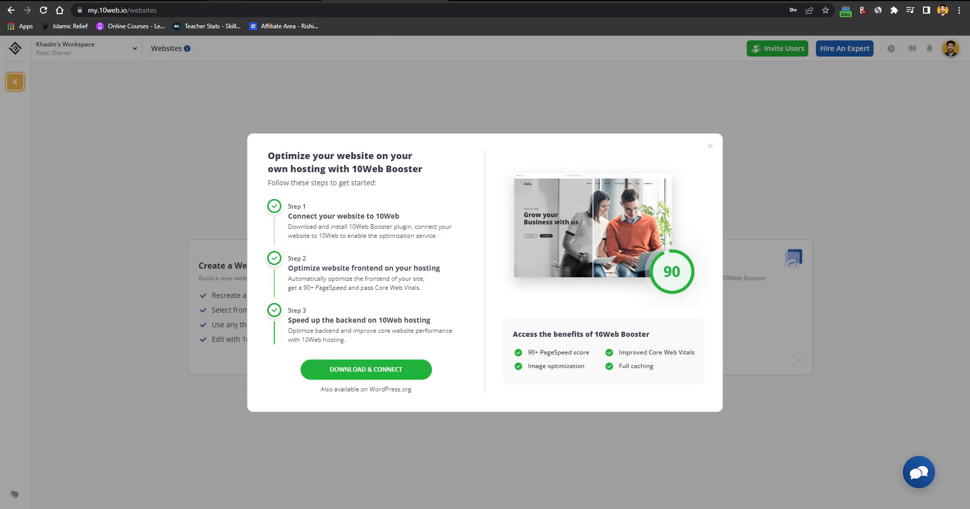
Step: Switch to the xpert-global.com site, open its WordPress dashboard, and dismiss the MetForm HubSpot and Elementor notices
click(141, 1)
mouse_move(48, 43)
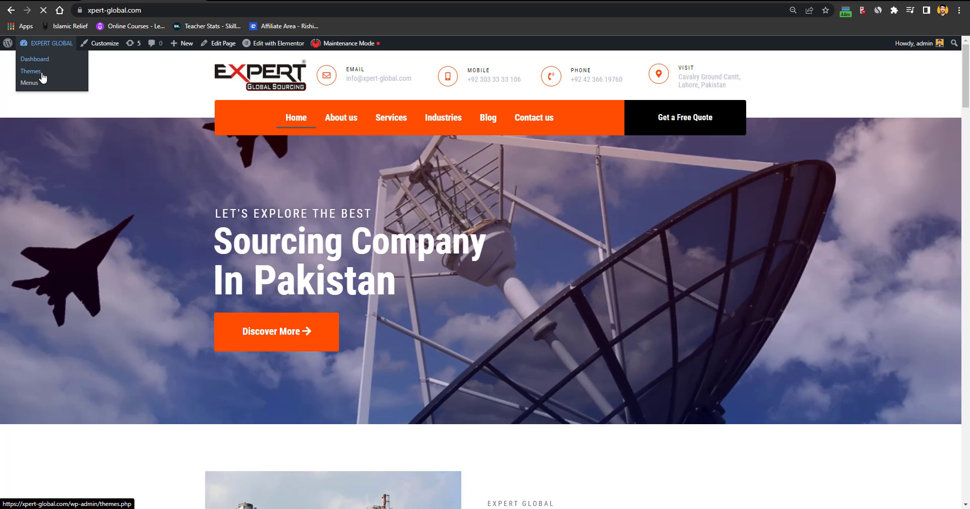
click(35, 59)
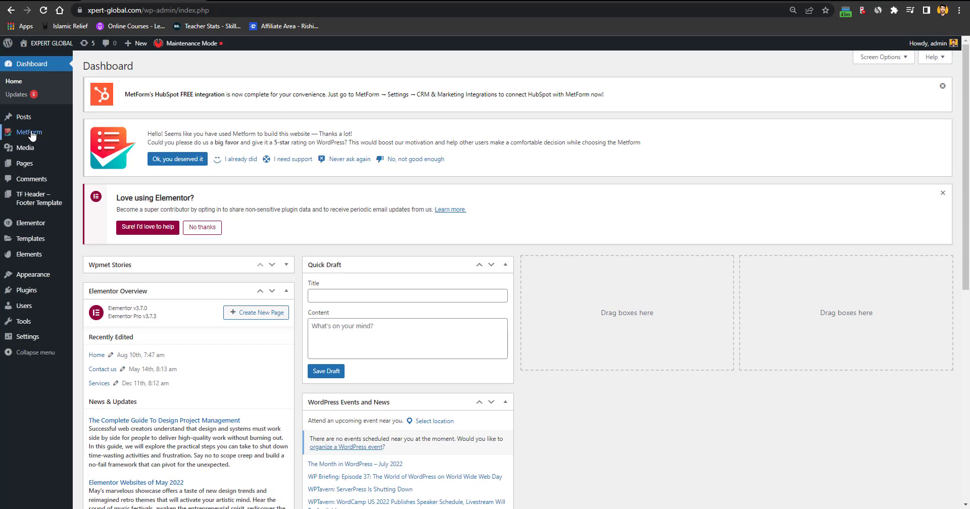
click(942, 85)
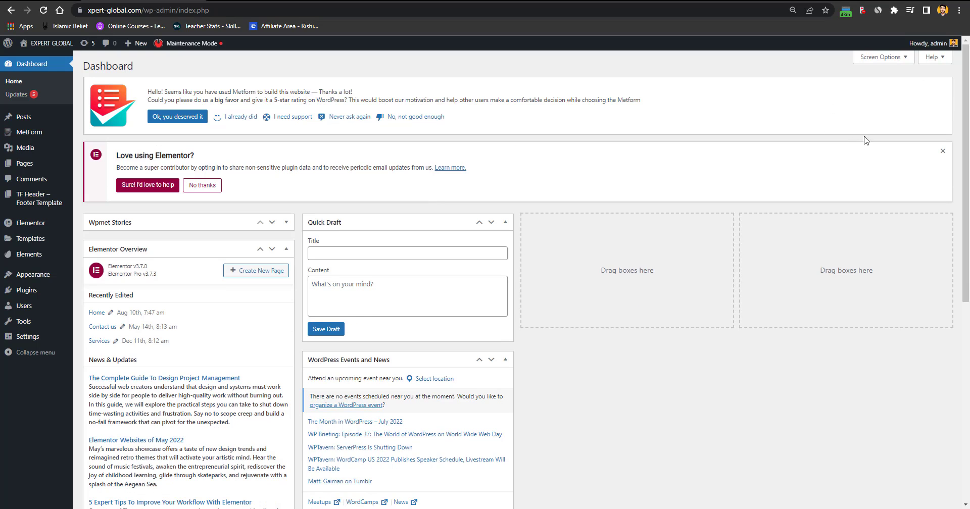
click(942, 151)
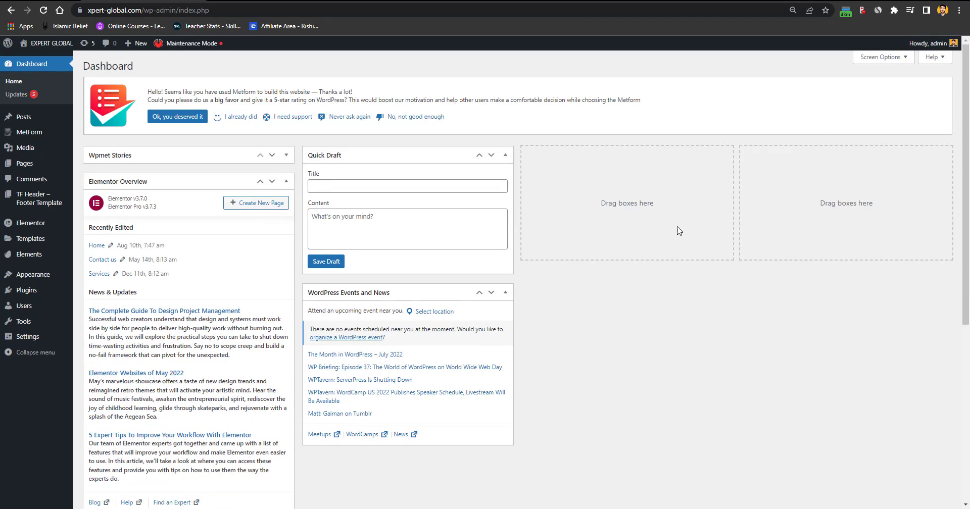
Step: Check the xpert-global.com PageSpeed Insights report, switching it to mobile results, and close the report
click(189, 43)
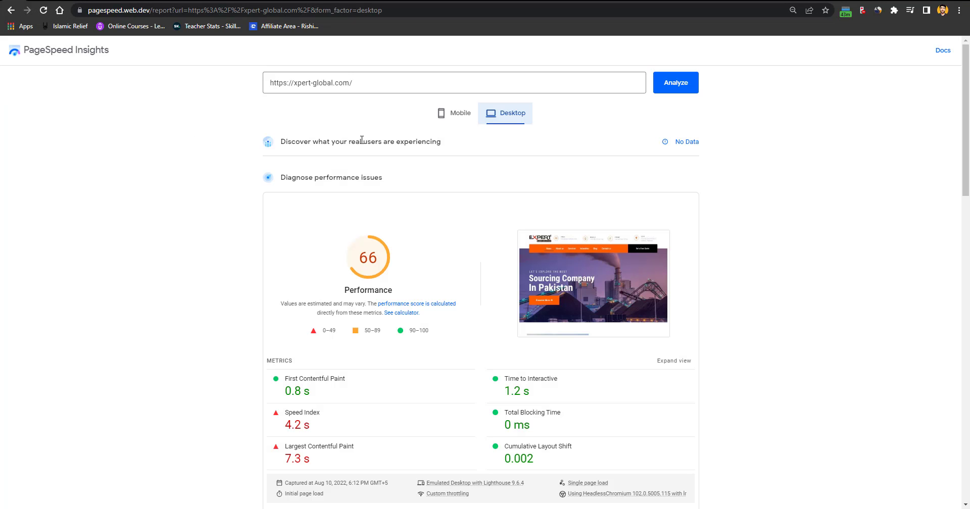
click(456, 114)
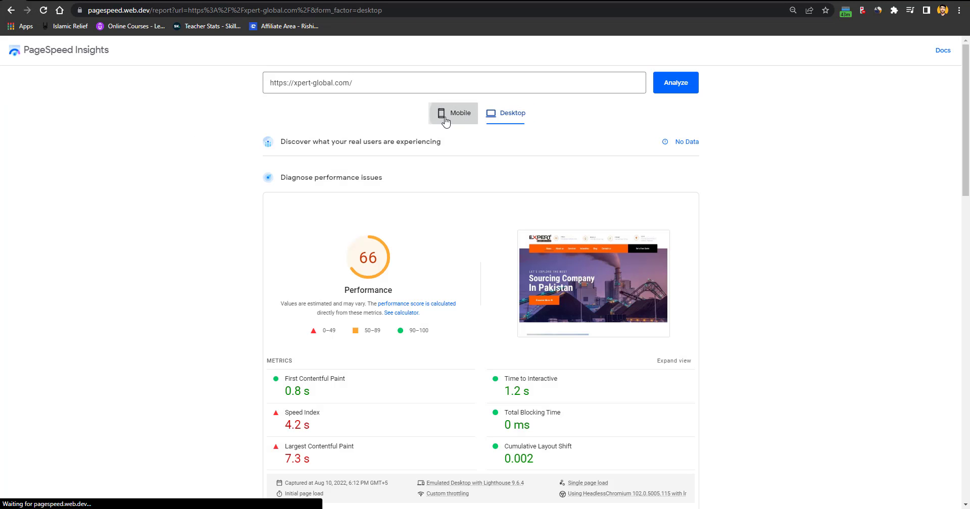
key(ctrl+w)
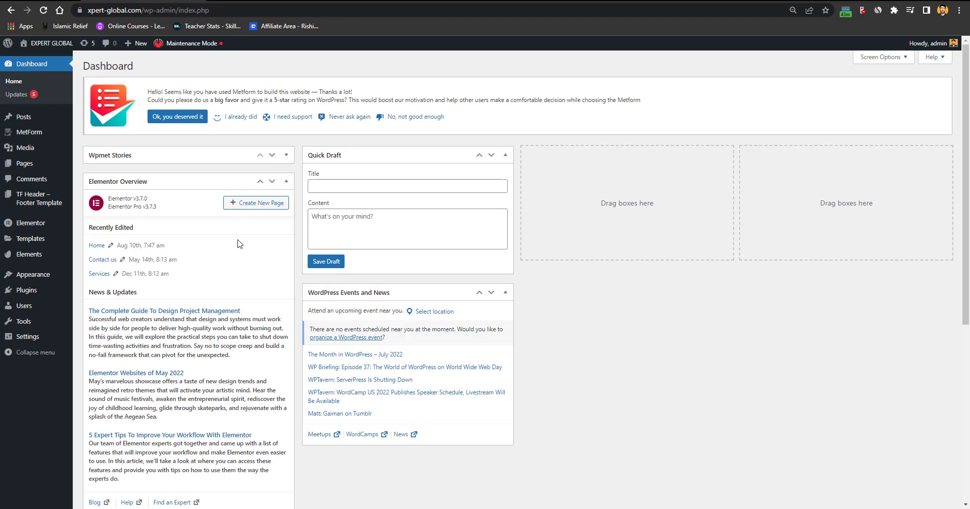
Step: Search for "10web booster" among the new plugins that can be added to the WordPress site
mouse_move(57, 281)
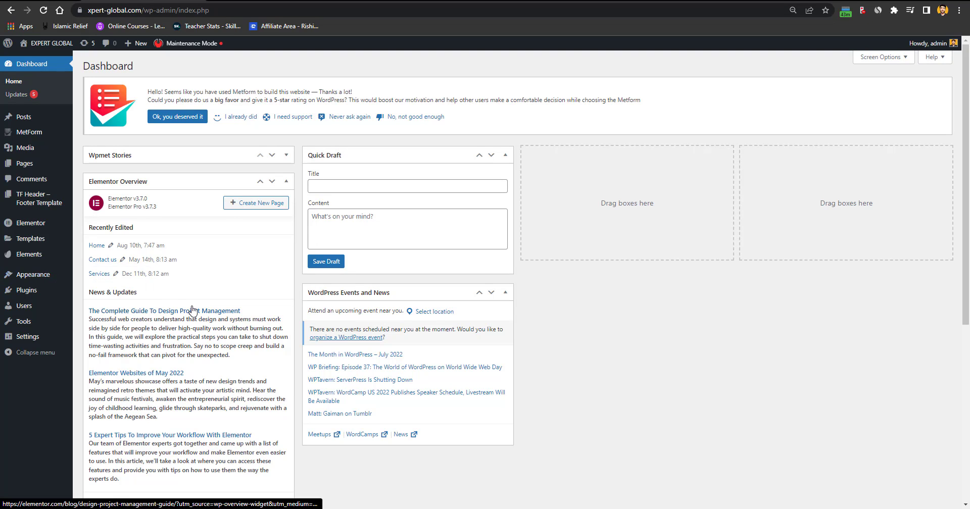
mouse_move(15, 292)
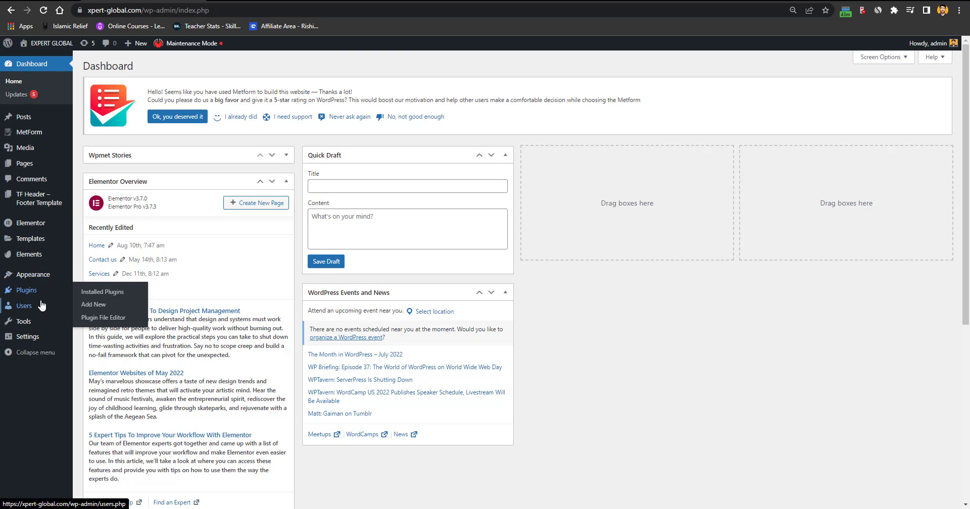
click(97, 306)
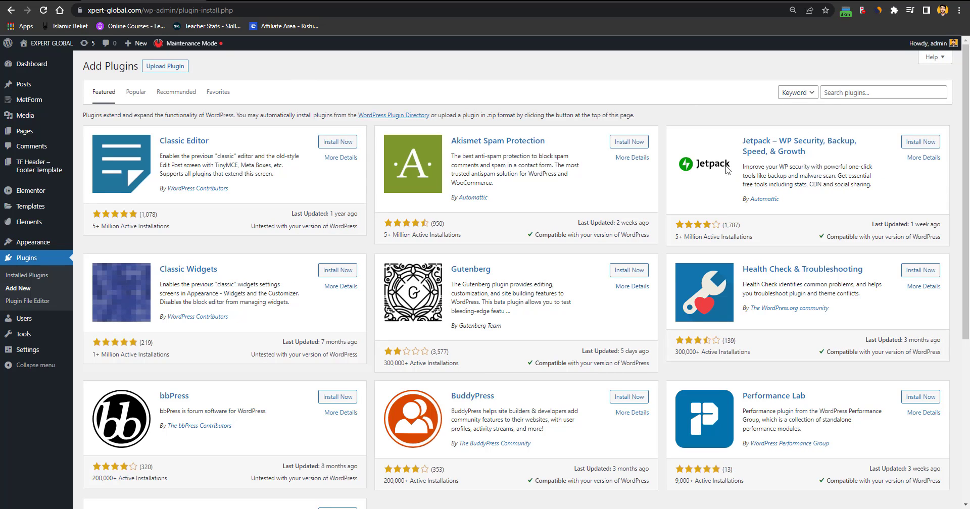
click(841, 94)
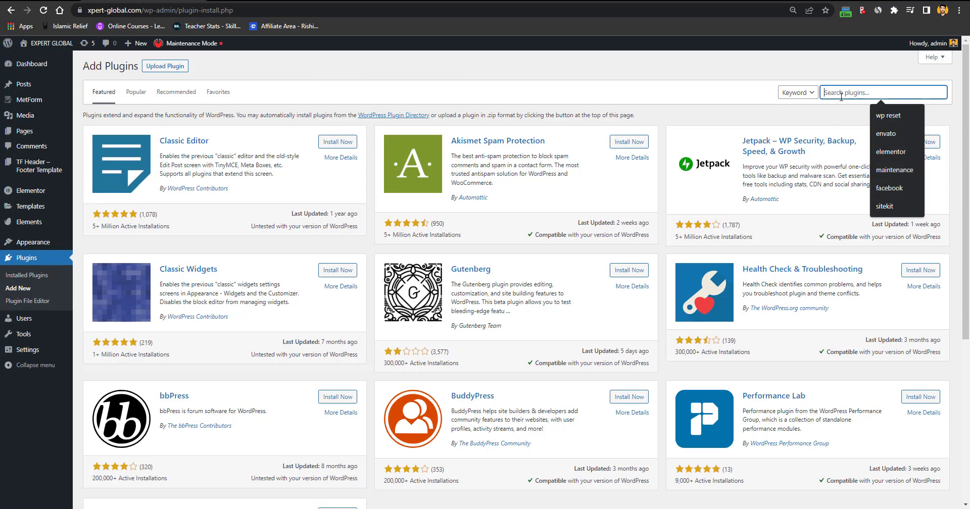
text(10 web)
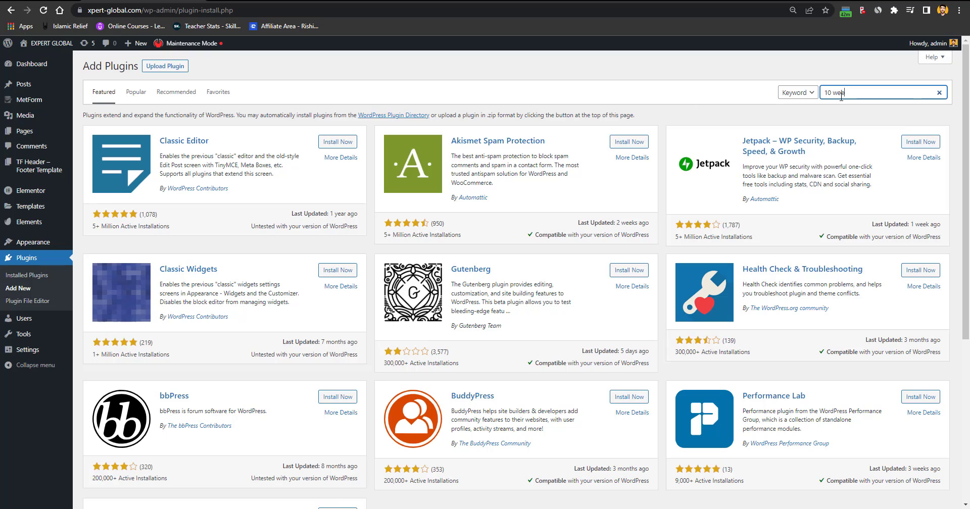
text(w)
key(BackSpace)
key(BackSpace)
text(web)
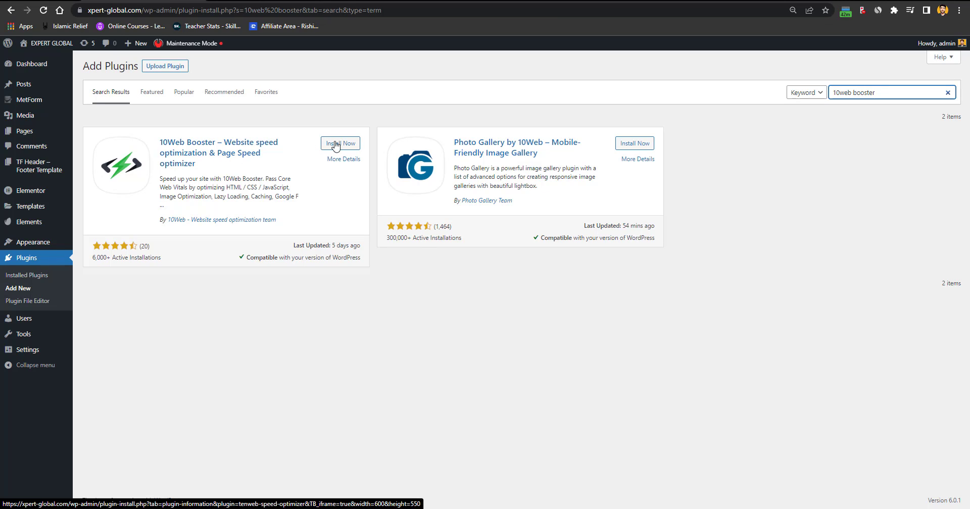
Step: Install and activate the 10Web Booster plugin, closing the opened tenweb-speed-optimizer archive window
click(334, 144)
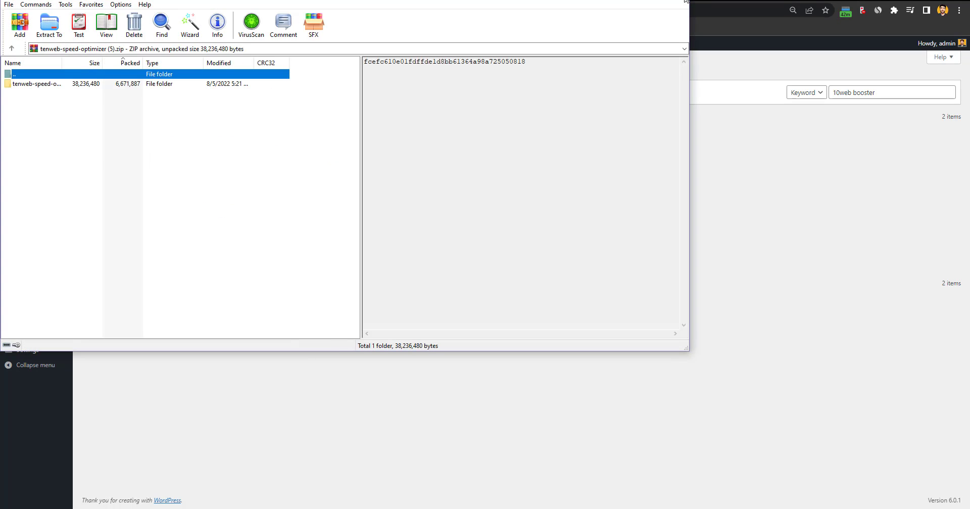
click(685, 1)
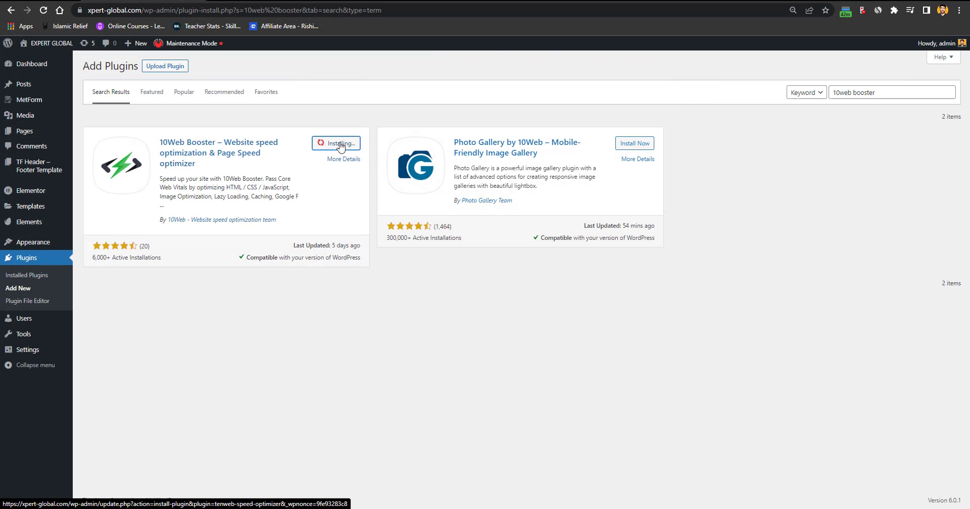
click(343, 146)
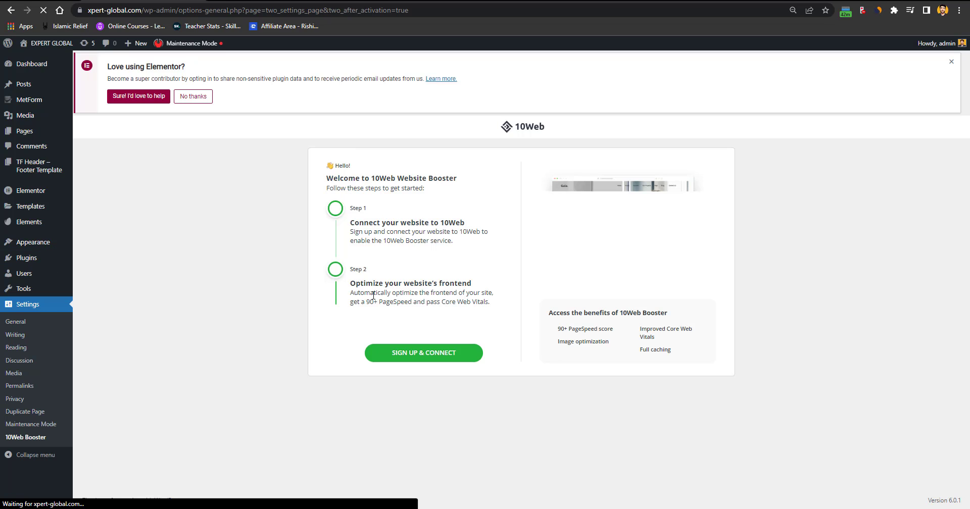
Step: Connect the xpert-global.com website to 10Web and open its Website Booster management page
click(403, 362)
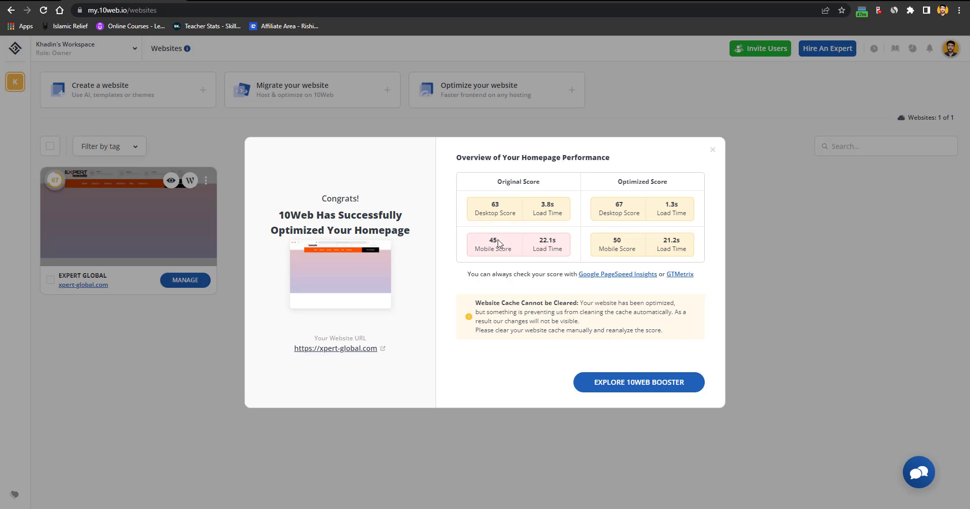
click(712, 149)
click(193, 285)
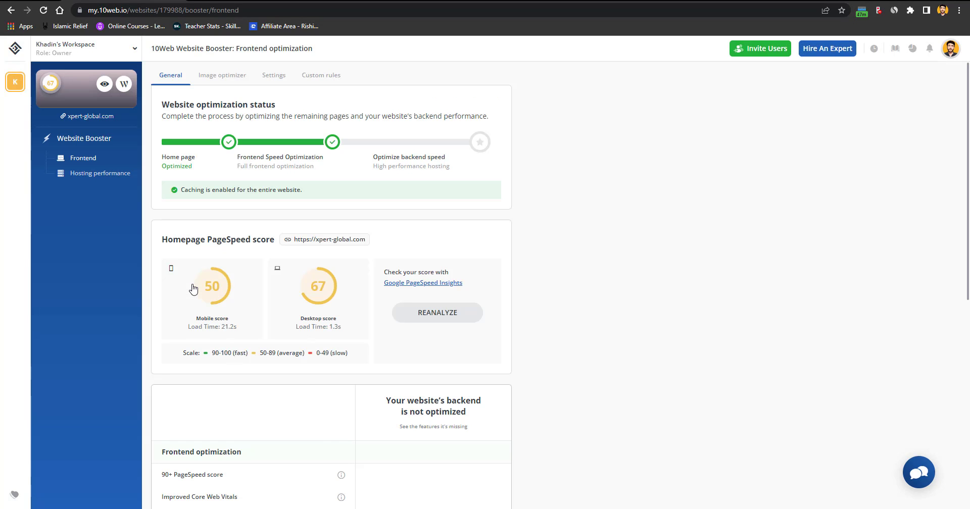
Step: Apply the Strong default optimization mode to xpert-global.com and clear the entire website cache
click(278, 85)
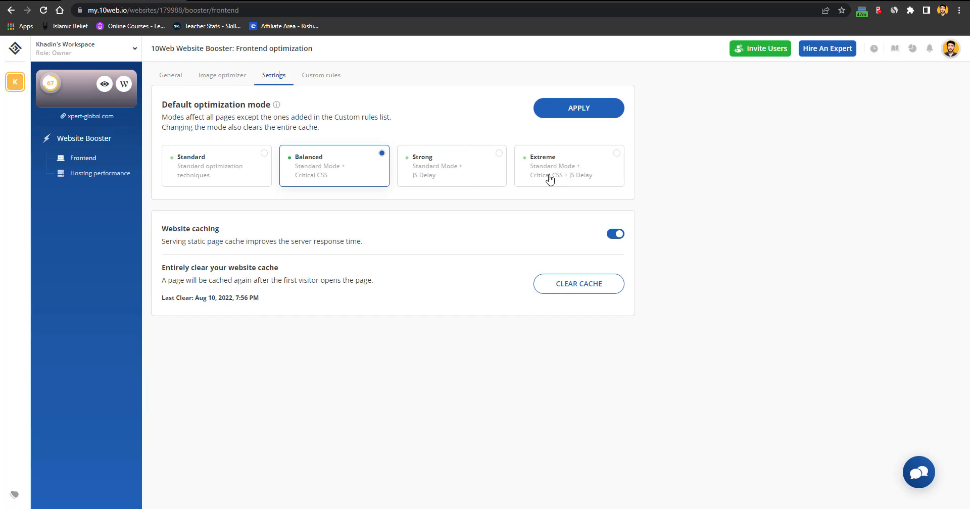
click(474, 175)
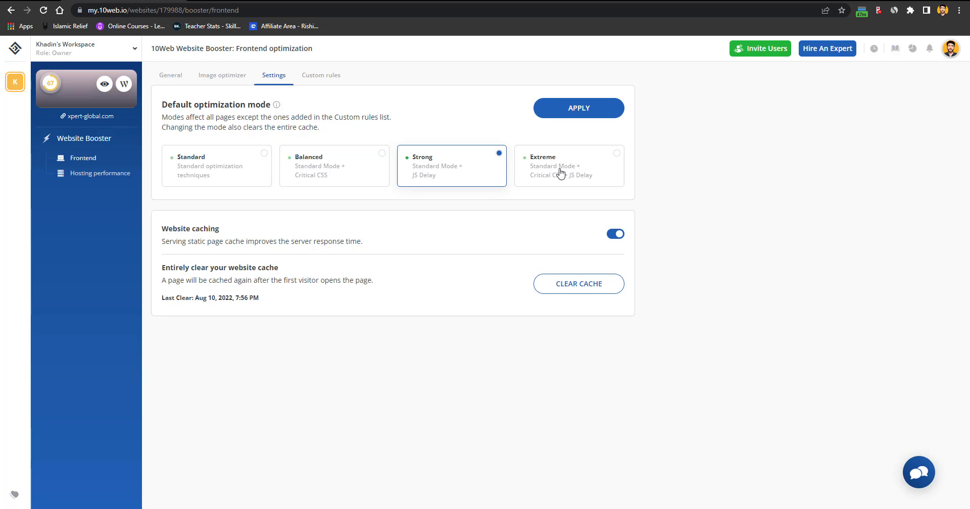
click(576, 116)
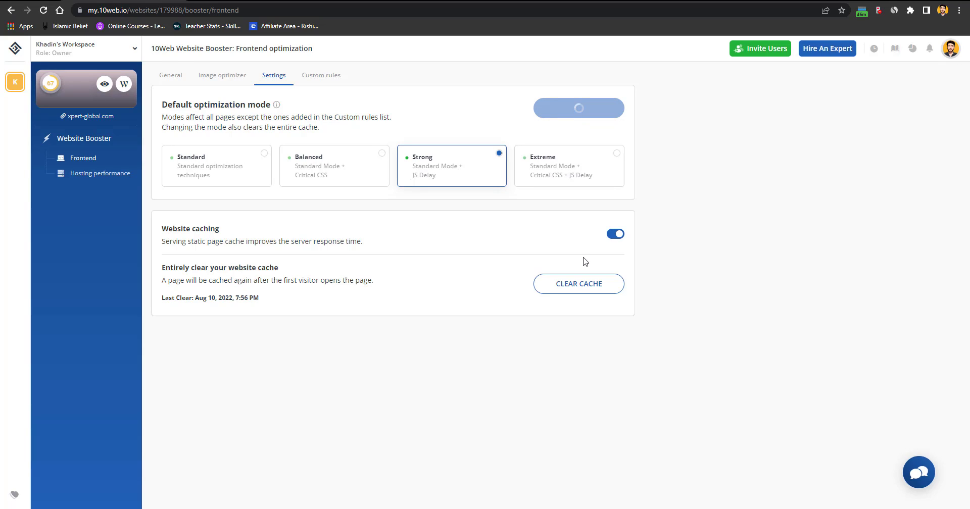
click(571, 287)
click(548, 305)
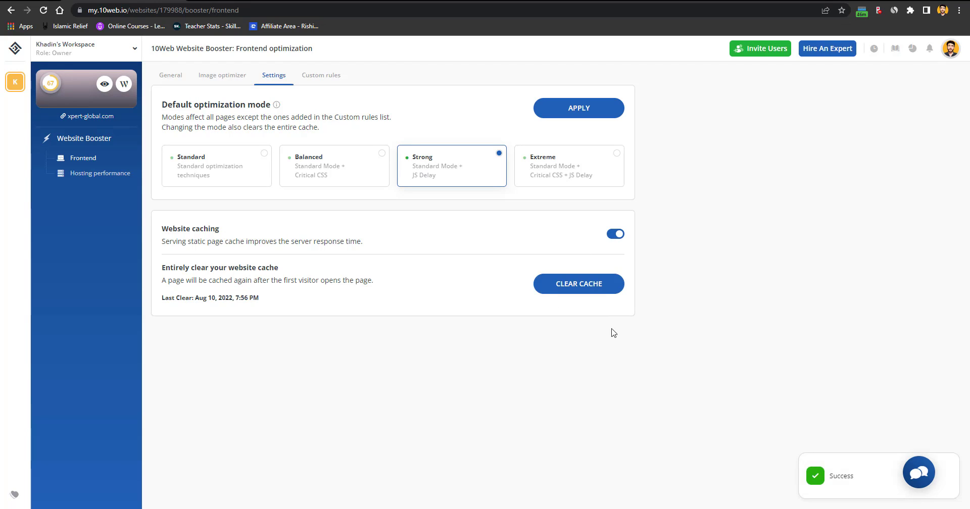
click(11, 1)
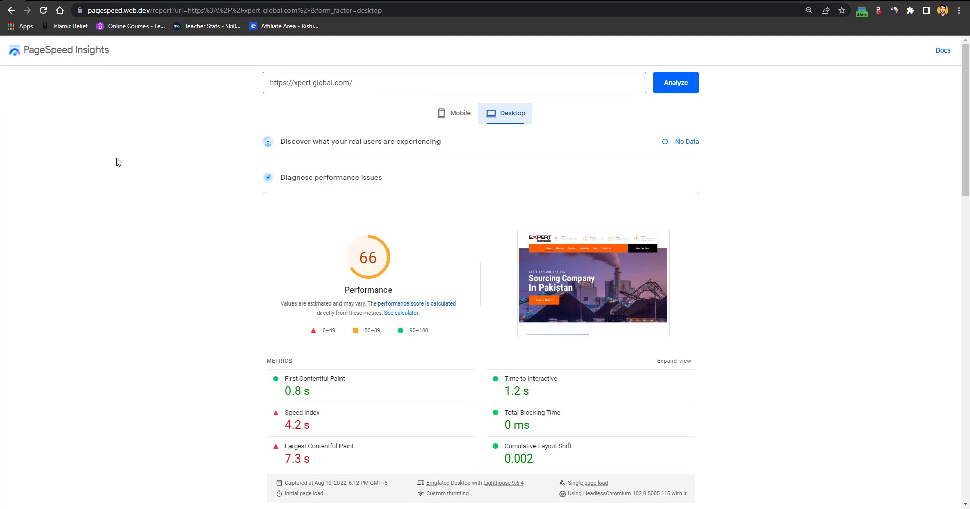
click(677, 87)
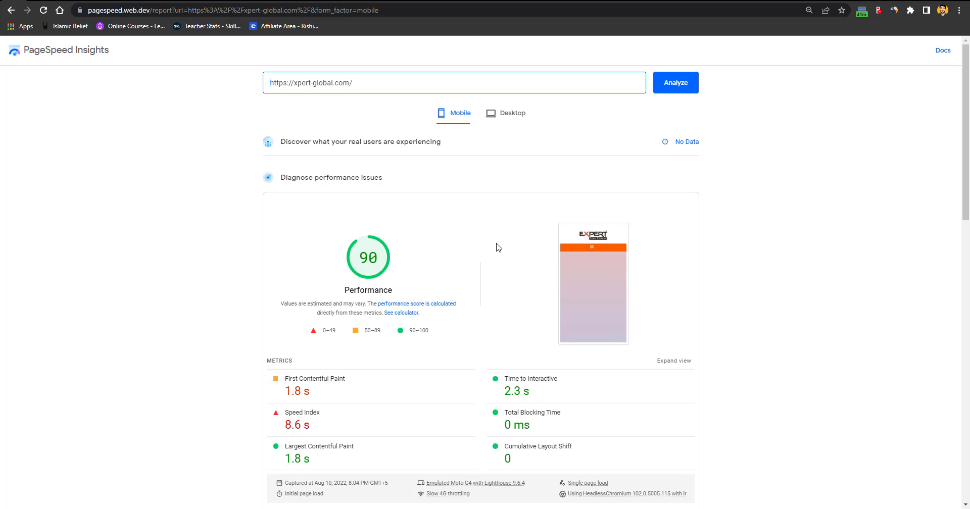
click(500, 117)
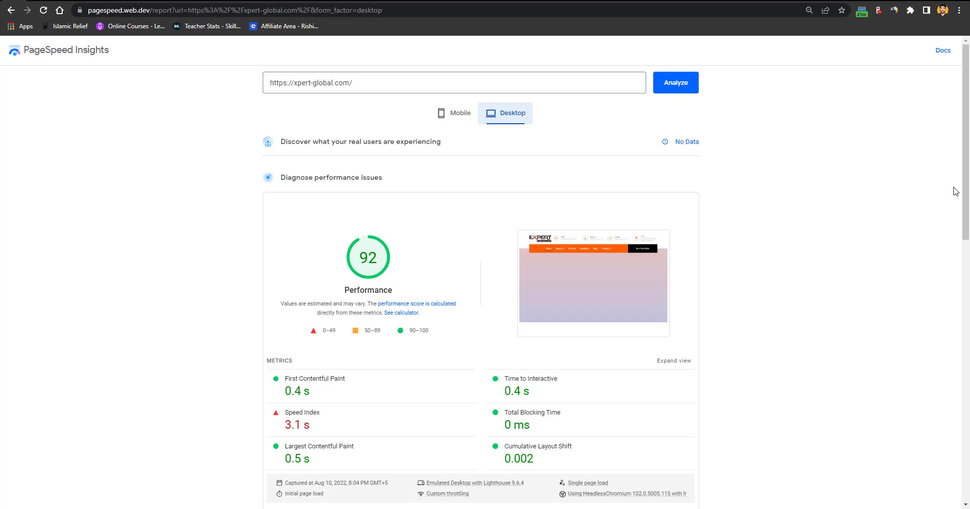
Step: Examine the desktop metrics and opportunities, and compare them with the mobile results, including Largest Contentful Paint
scroll(968, 211, down, 4)
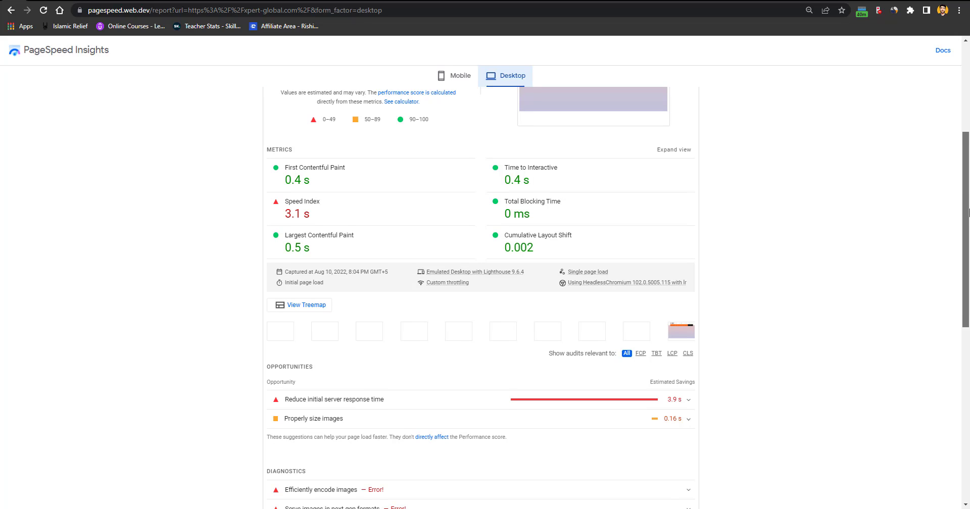
drag(968, 211, 967, 218)
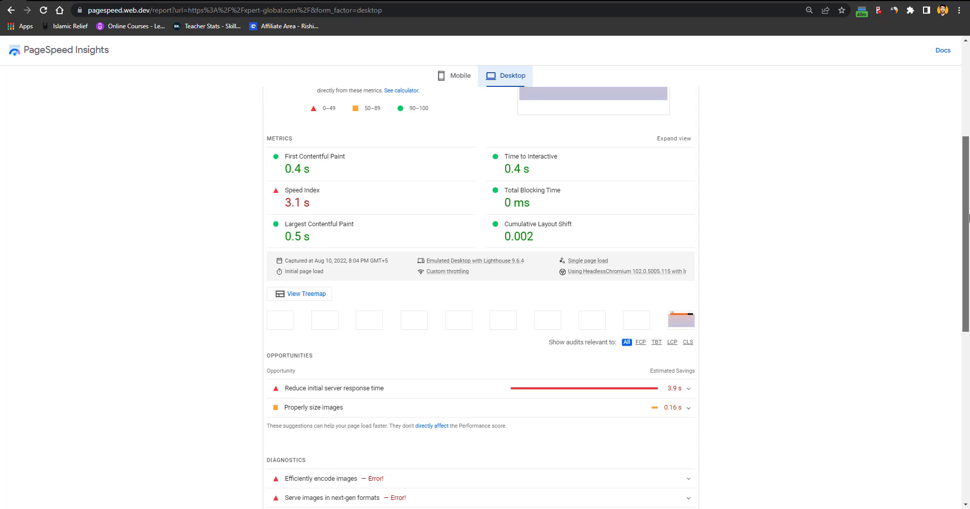
drag(968, 218, 968, 186)
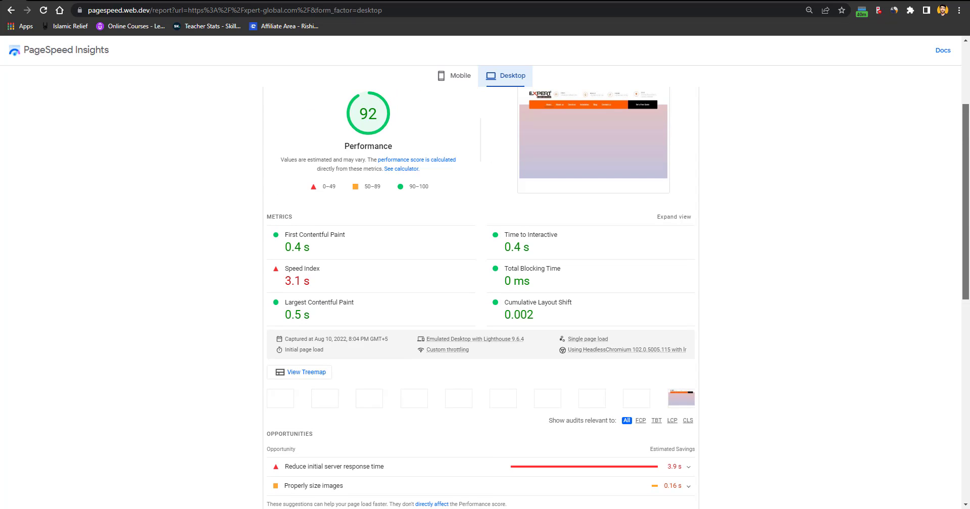
click(456, 77)
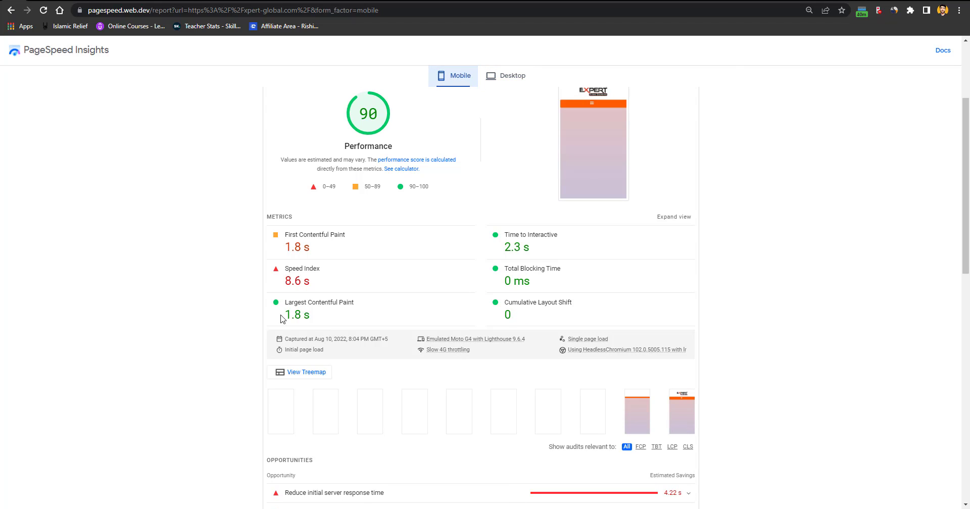
mouse_move(285, 316)
mouse_down()
mouse_move(321, 325)
mouse_move(300, 327)
mouse_up()
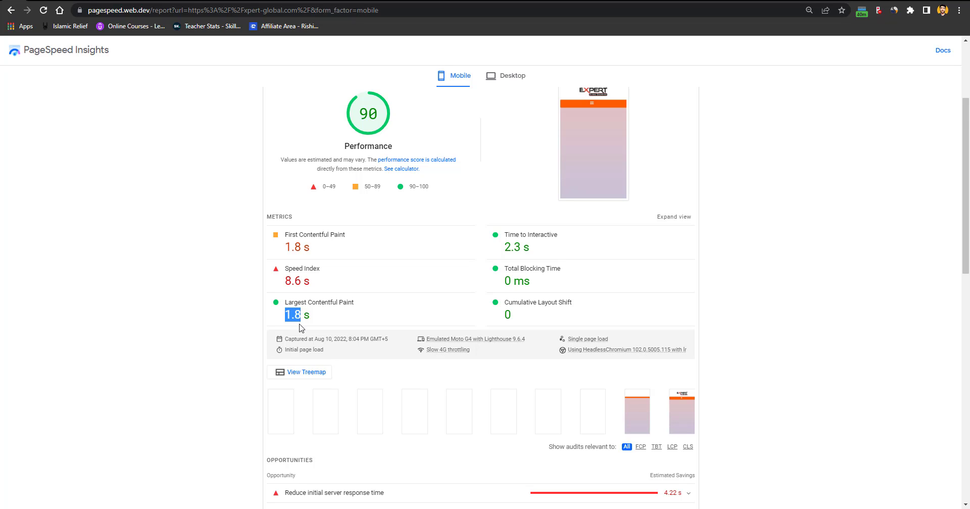
scroll(969, 204, up, 3)
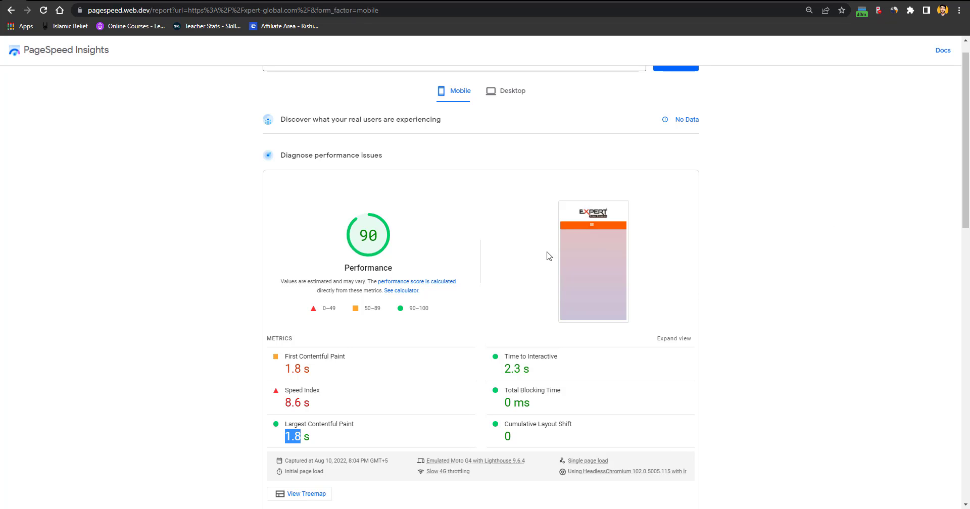
Step: Return to 10Web and reopen the frontend optimization settings for the xpert-global.com website
key(ctrl+Tab)
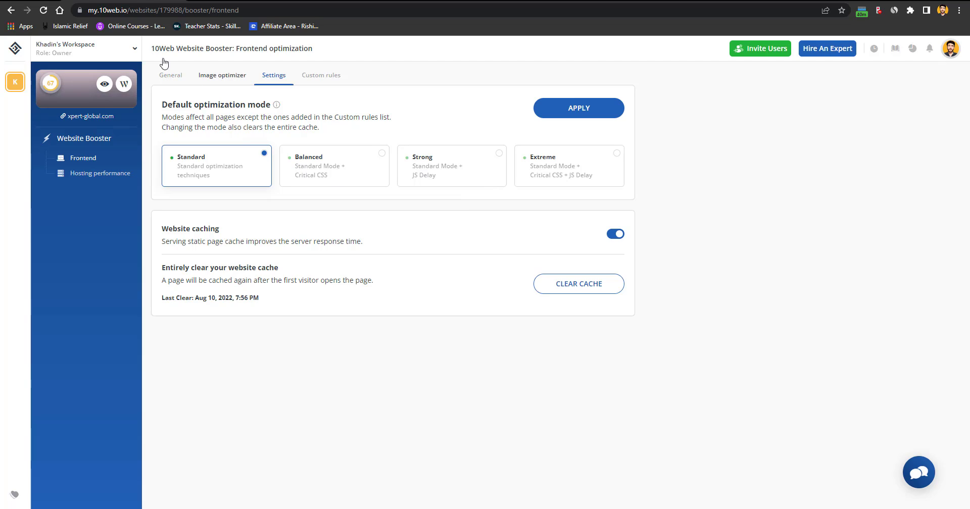
click(17, 11)
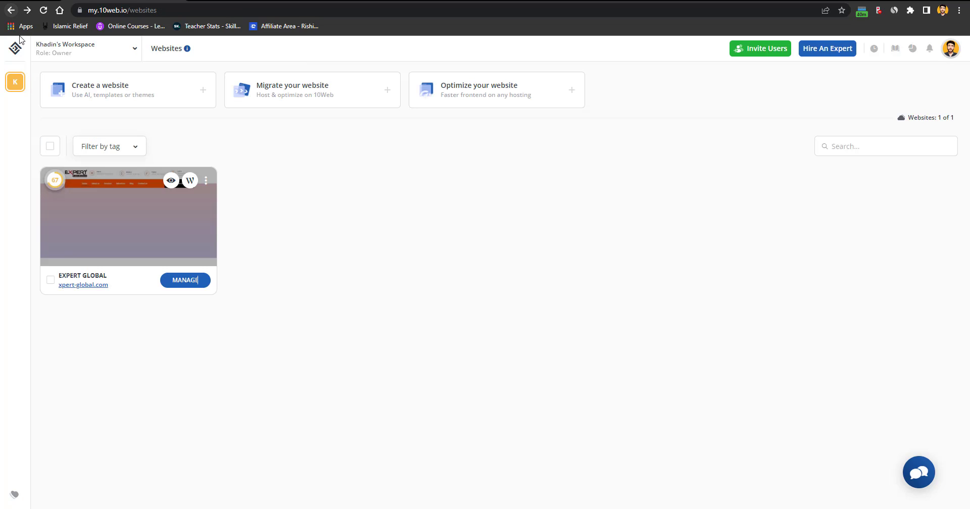
click(188, 282)
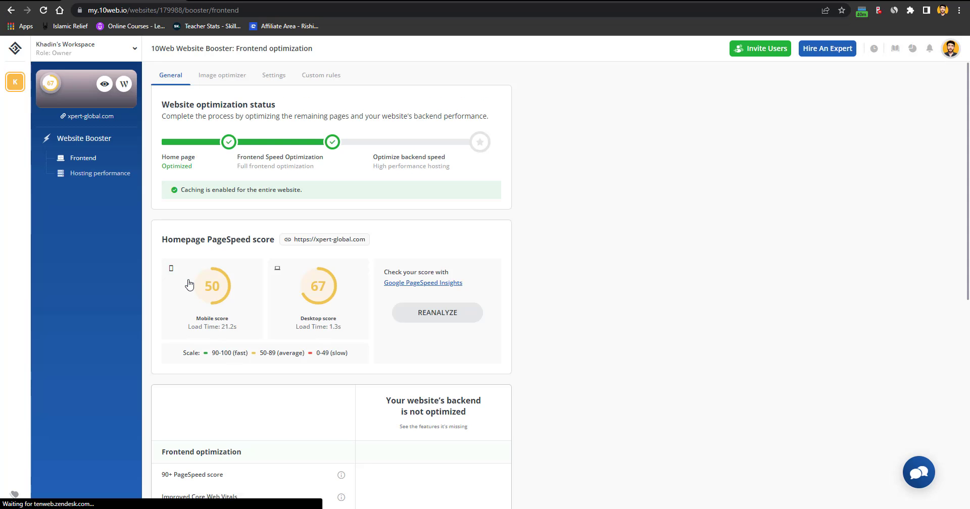
click(273, 74)
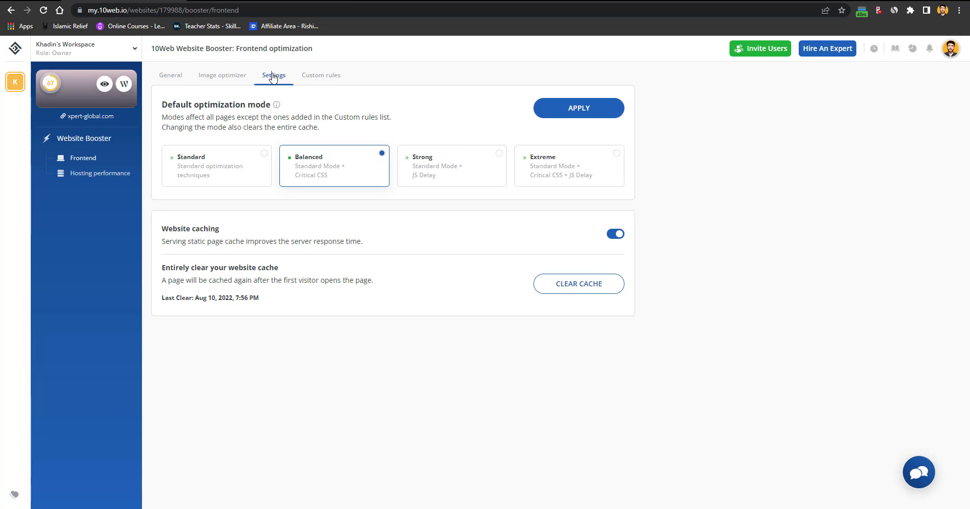
Step: Try out the Strong and Extreme optimization modes, apply Extreme as the default and clear the website cache
click(558, 169)
click(453, 162)
click(603, 171)
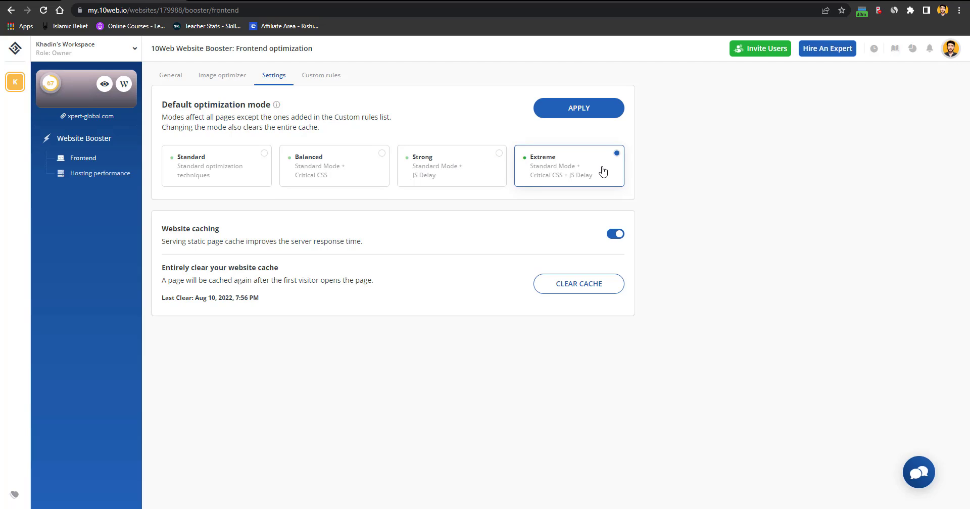
click(603, 171)
click(453, 176)
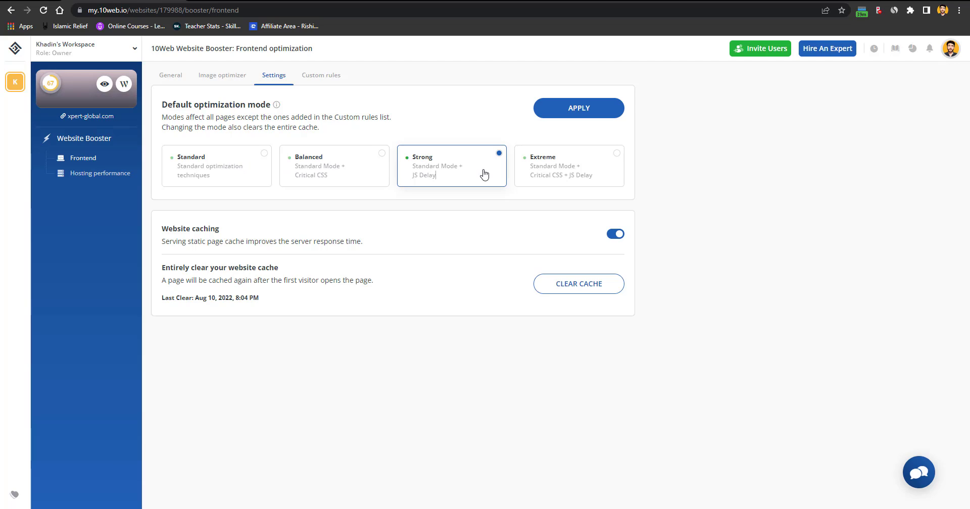
click(551, 172)
click(568, 110)
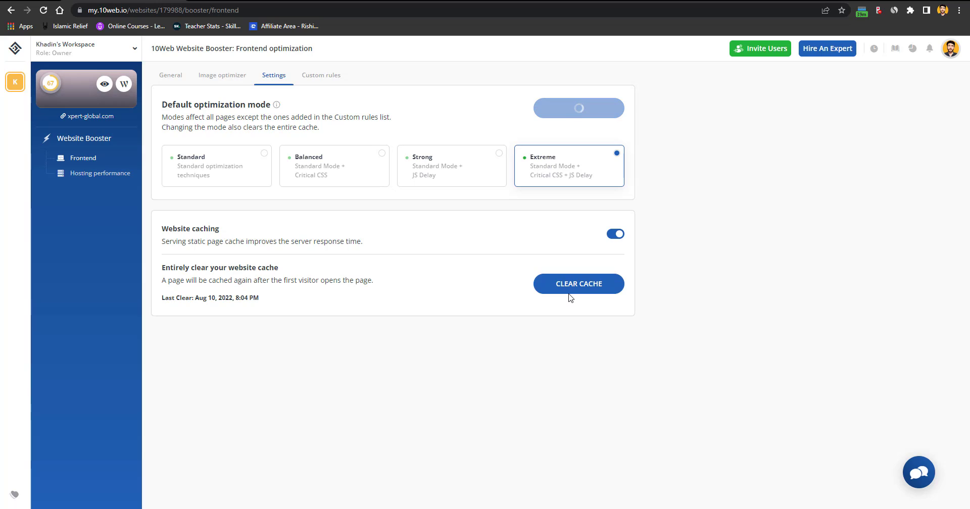
click(592, 285)
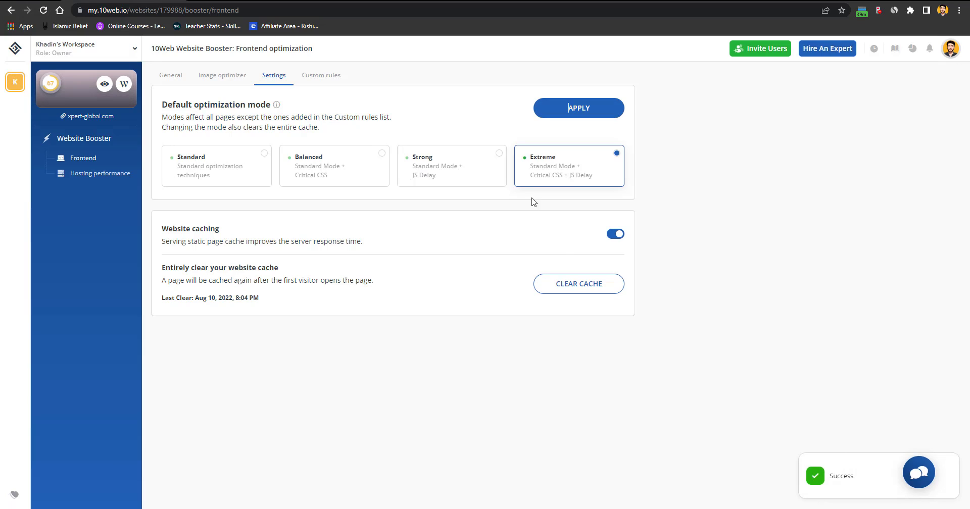
Step: Select the Strong optimization mode without applying it and open the website's hosting performance benchmarks
click(499, 182)
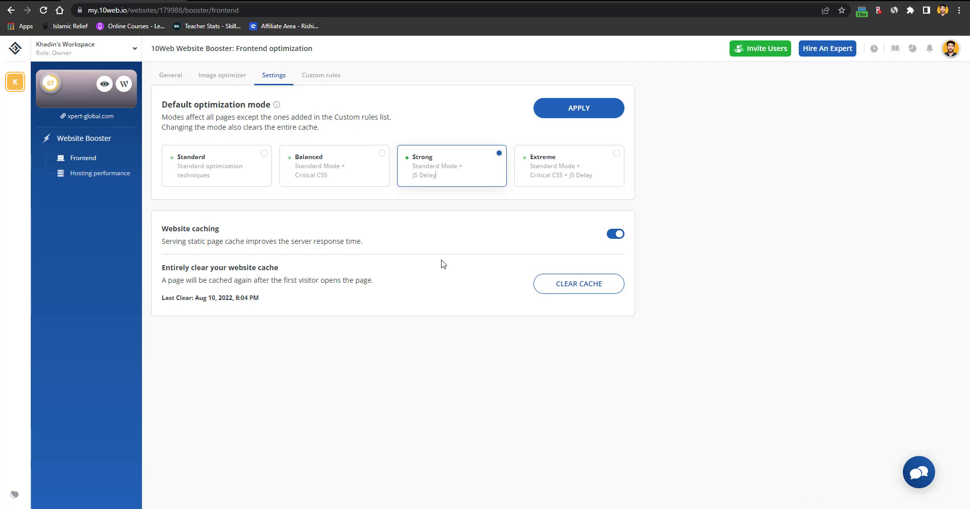
click(83, 177)
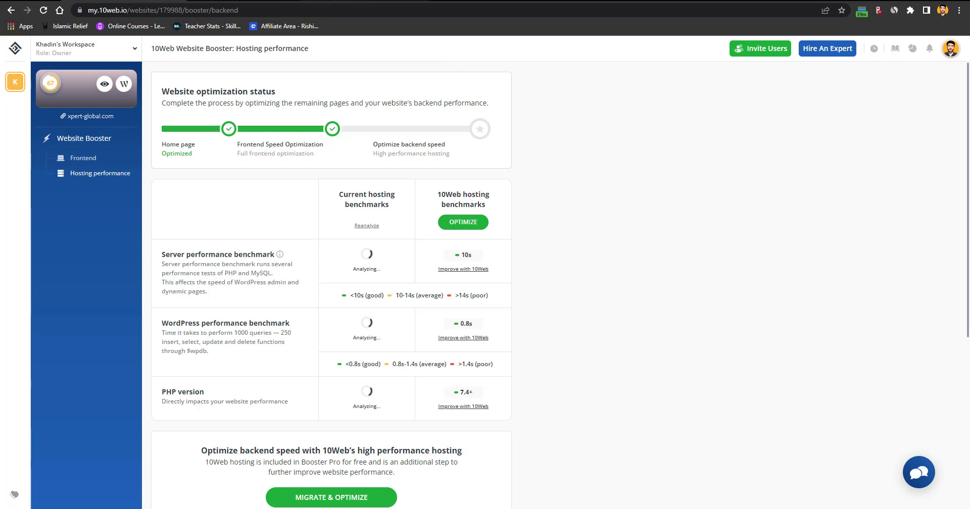
Step: Search Google for "10web booster pricing"
click(369, 1)
click(367, 14)
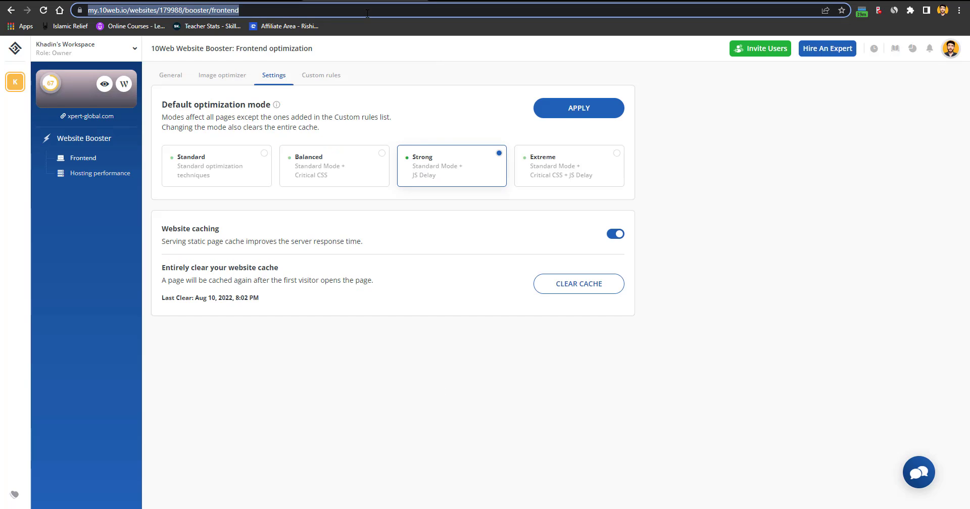
text(10web )
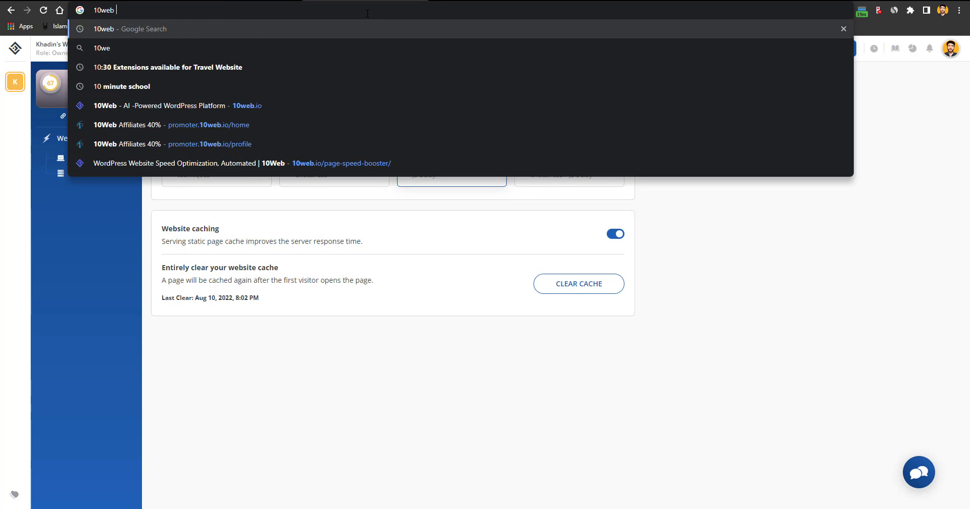
text(booster prici)
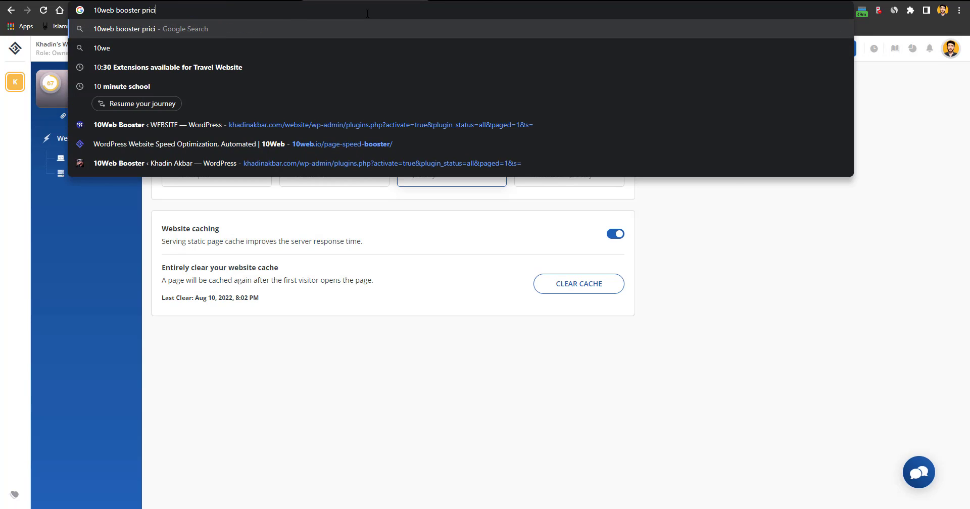
text(ng)
key(Return)
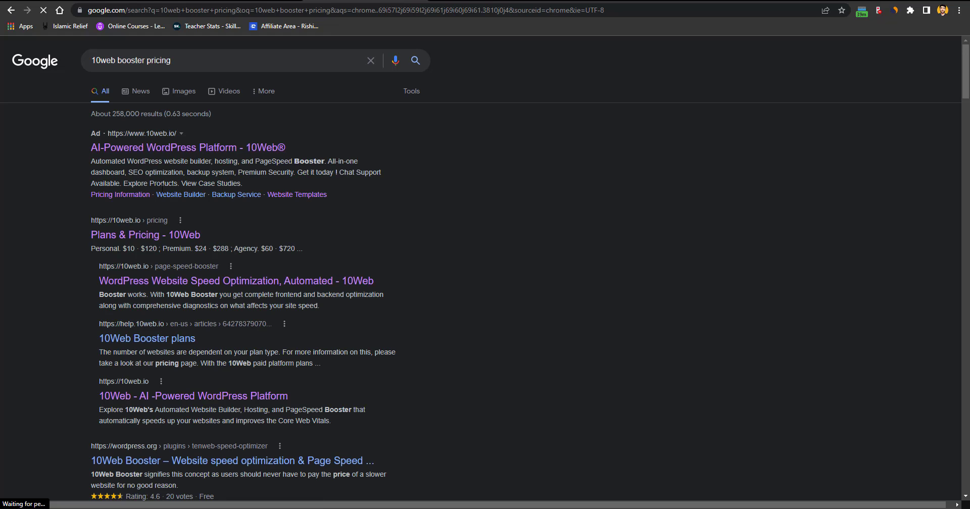
Step: Open the 10Web WordPress Website Speed Optimization result and go from its footer to the Pricing page
click(170, 276)
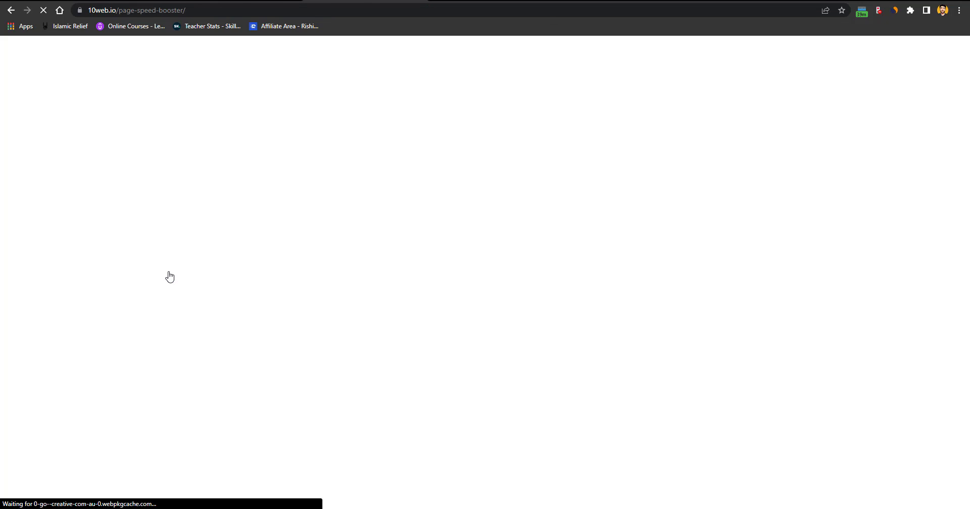
scroll(169, 277, down, 4)
scroll(480, 273, down, 15)
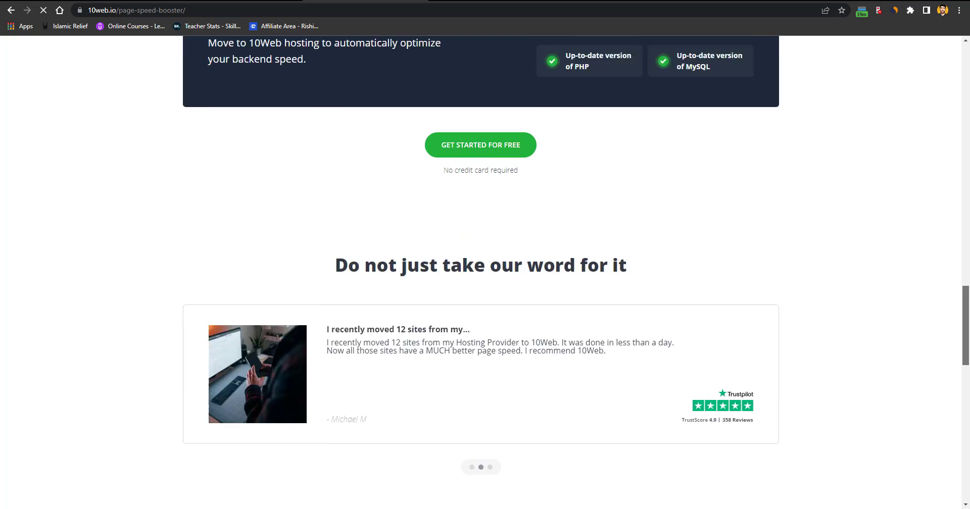
drag(966, 334, 968, 465)
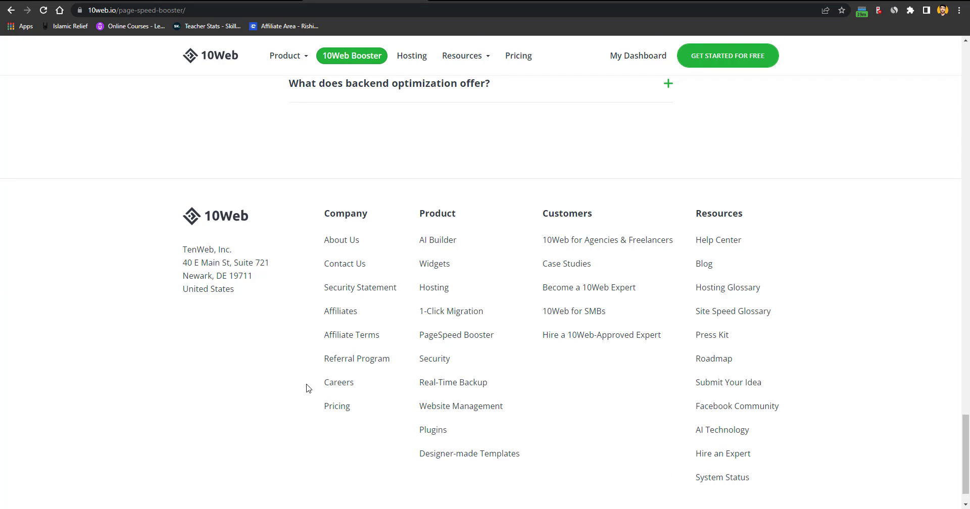
click(339, 409)
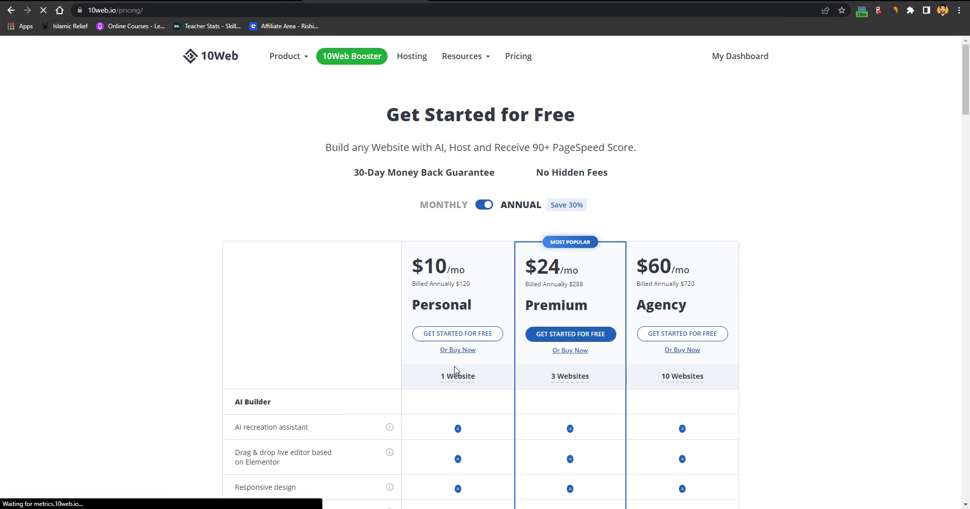
Step: Examine the annual prices, website limits and included features of the Personal, Premium and Agency plans
drag(967, 104, 967, 142)
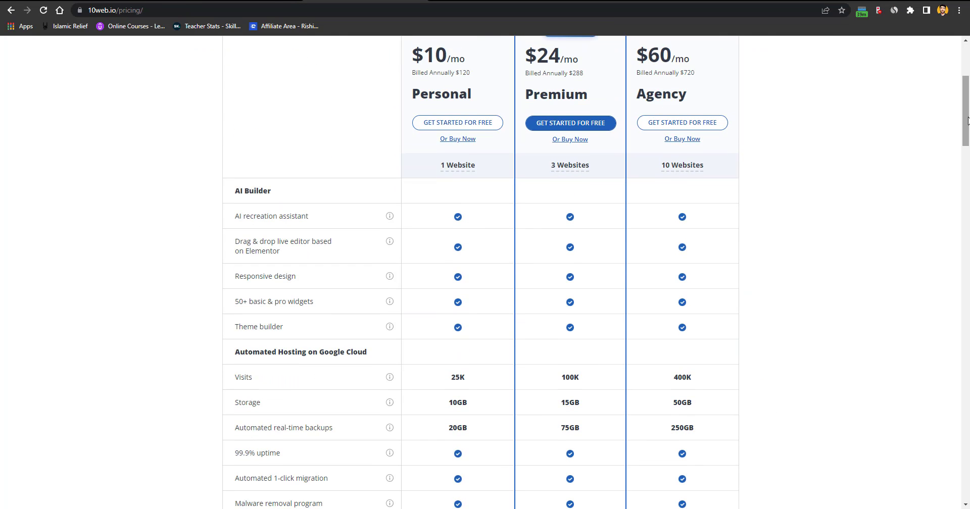
mouse_move(454, 180)
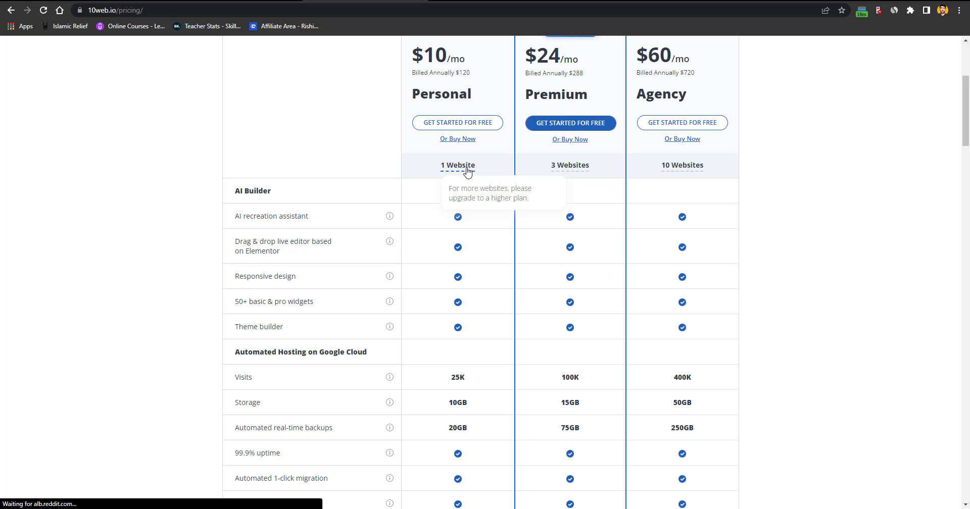
scroll(485, 273, down, 3)
scroll(485, 273, up, 2)
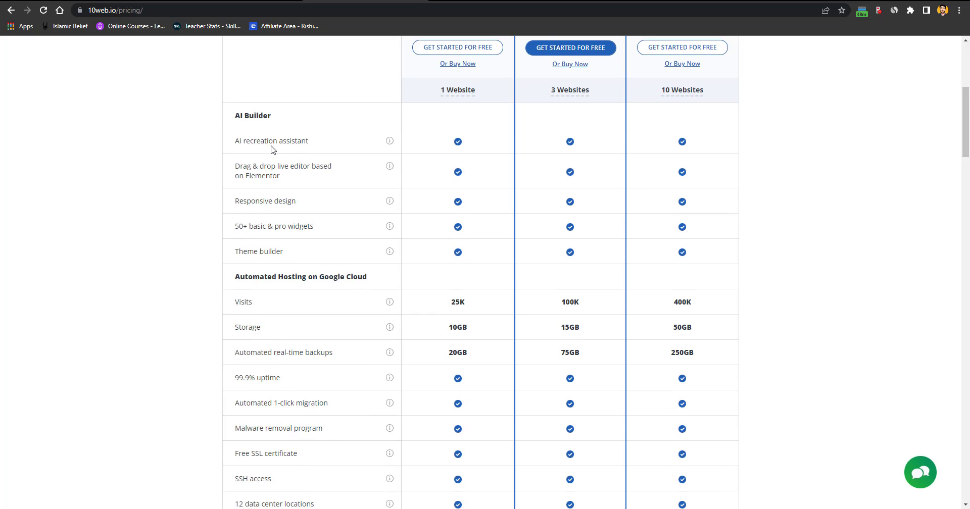
drag(967, 114, 968, 71)
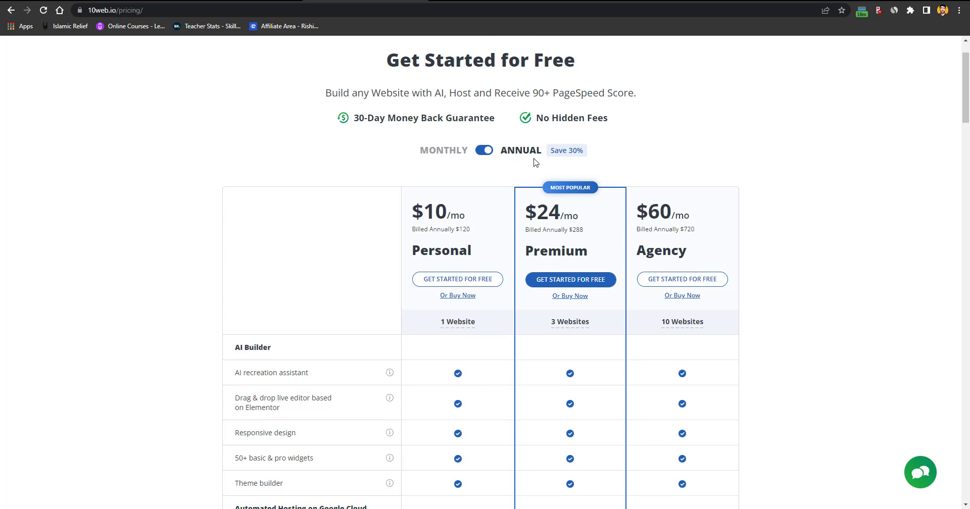
Step: Return from the pricing page to the hosting performance page, start Migrate & Optimize and download the 10Web Manager plugin
triple_click(580, 149)
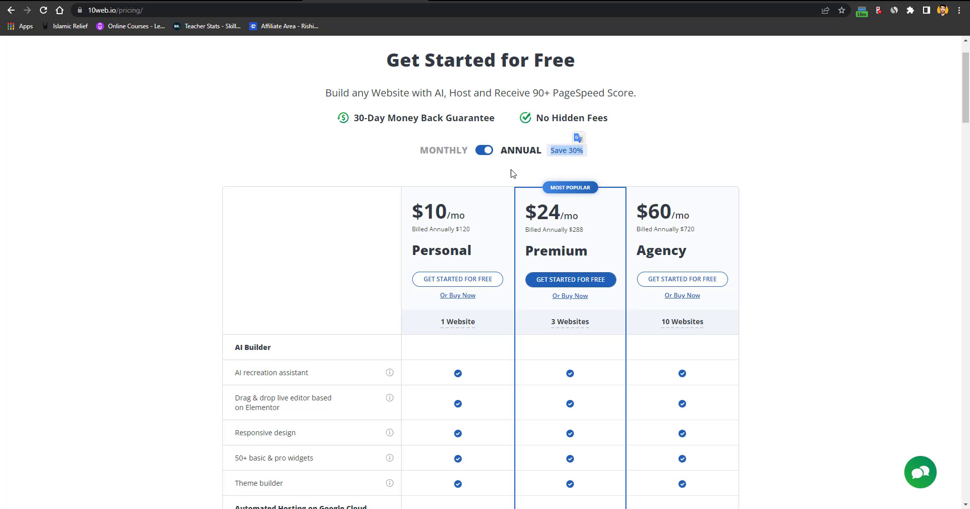
click(137, 2)
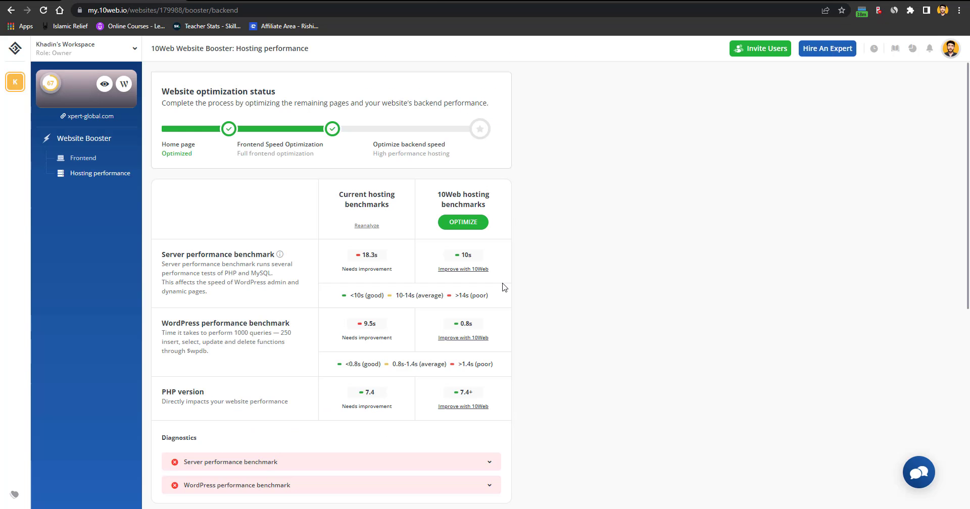
scroll(307, 345, down, 7)
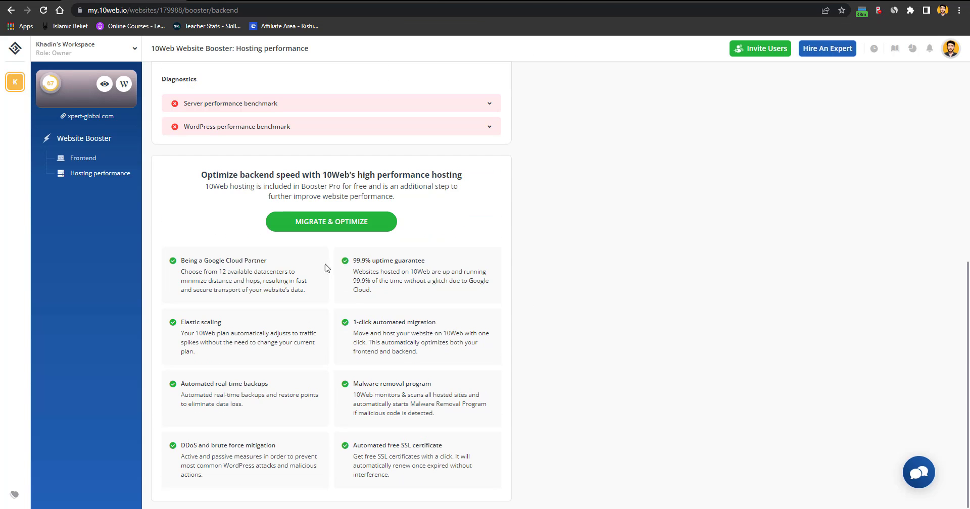
click(331, 222)
click(370, 378)
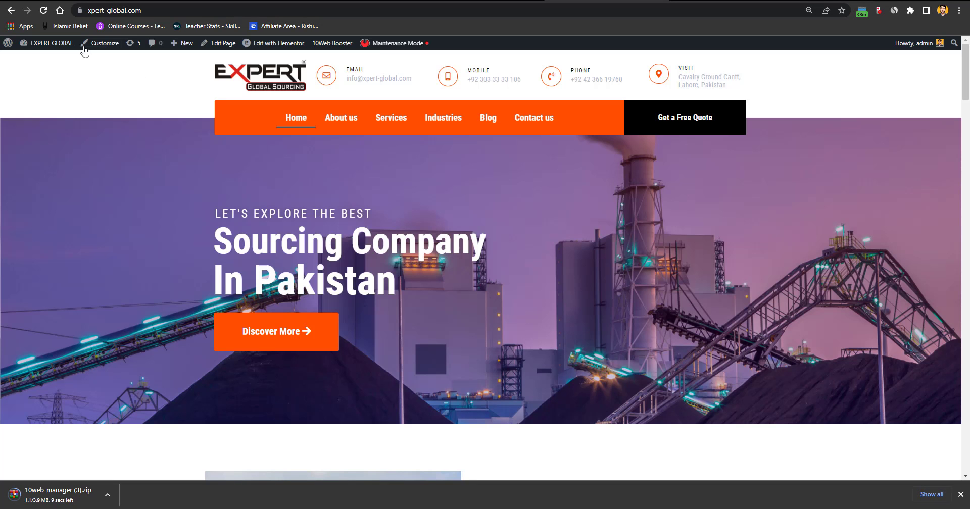
Step: Open the WordPress dashboard of xpert-global.com and bring up the plugin upload form
mouse_move(50, 44)
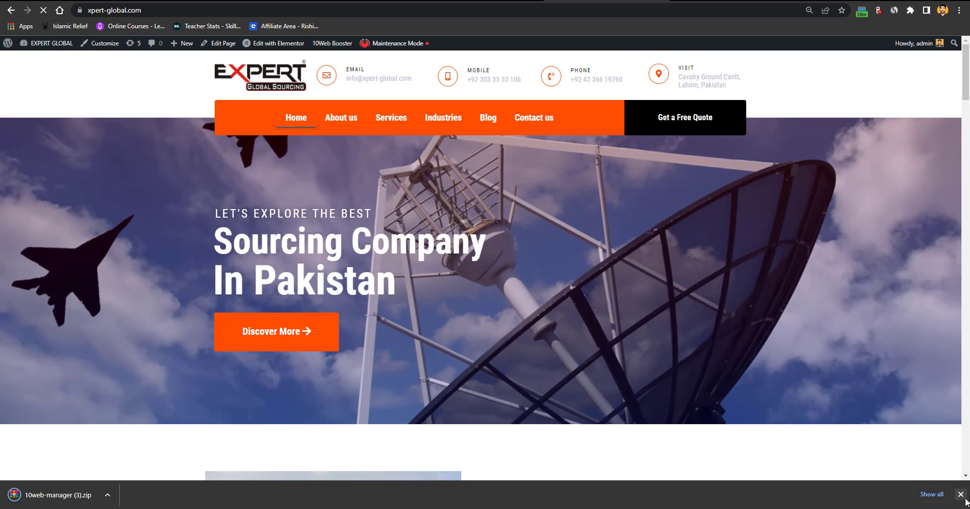
click(961, 495)
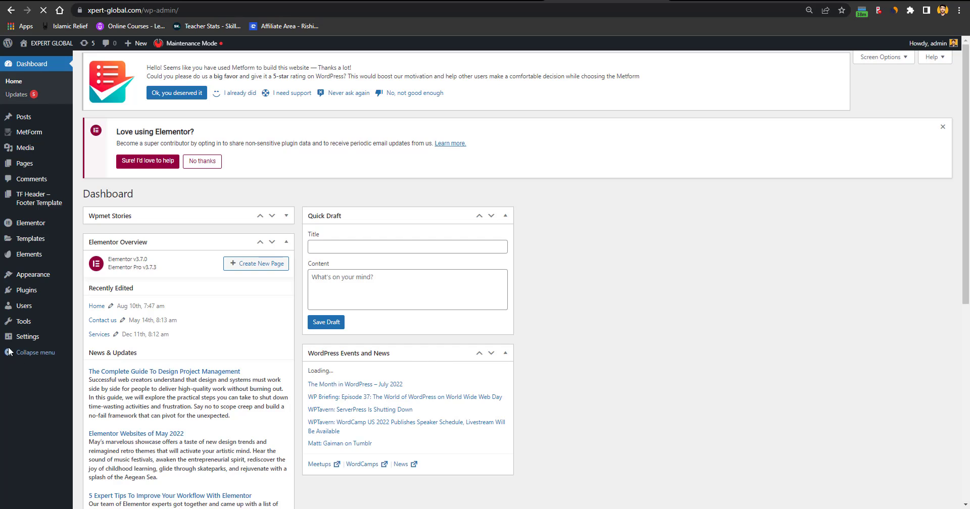
mouse_move(26, 290)
click(112, 307)
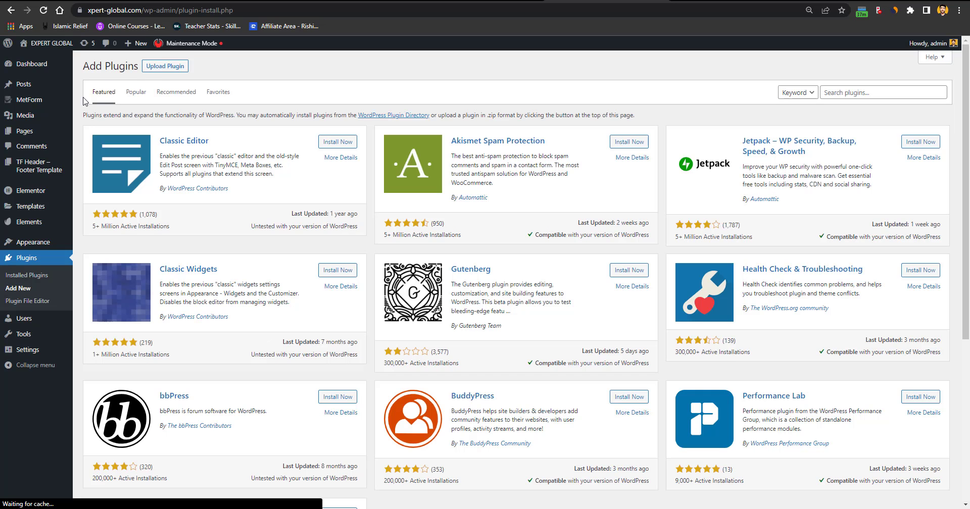
click(158, 69)
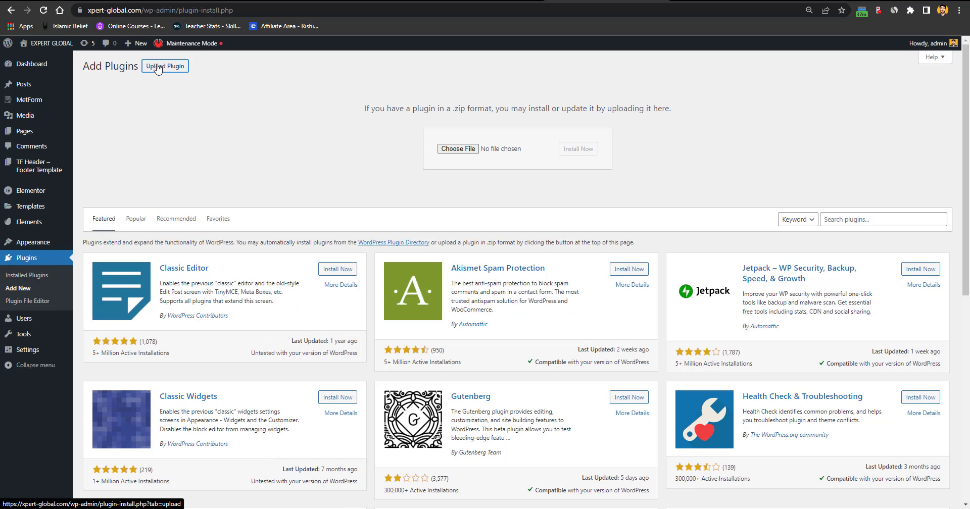
Step: Upload 10web-manager (3).zip from the Downloads folder, then install and activate the plugin
click(453, 151)
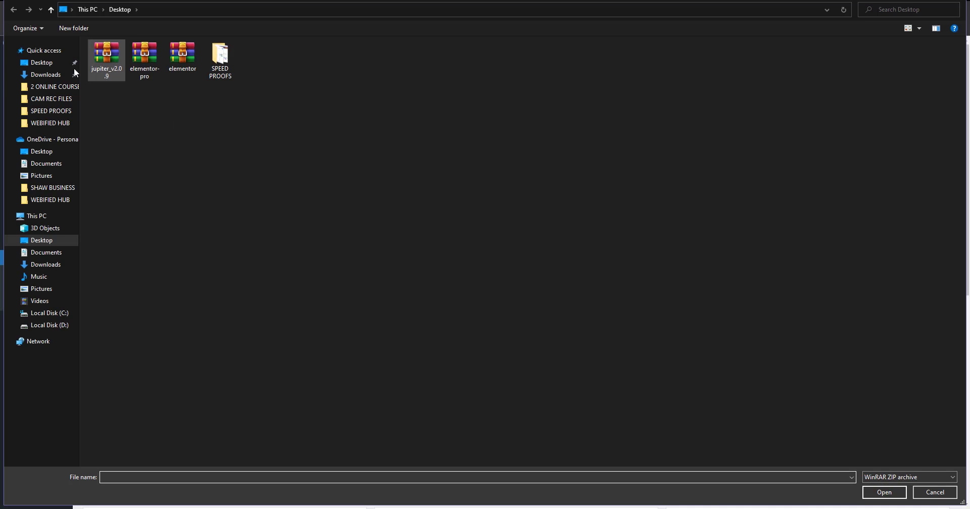
click(51, 76)
double_click(108, 71)
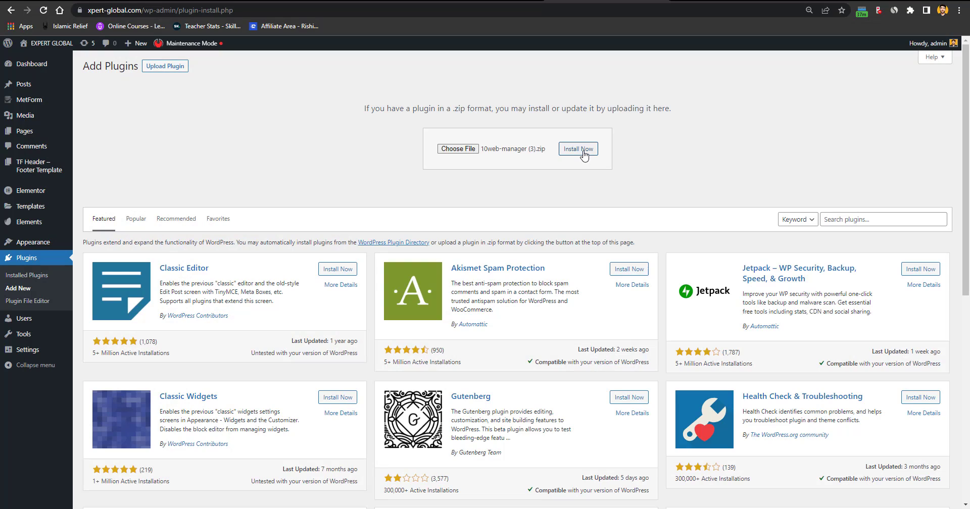
click(585, 155)
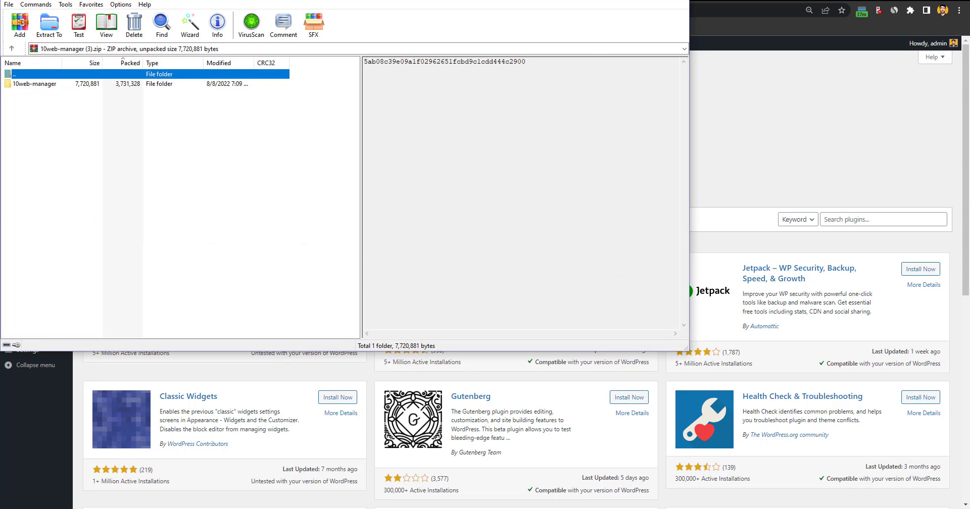
click(688, 53)
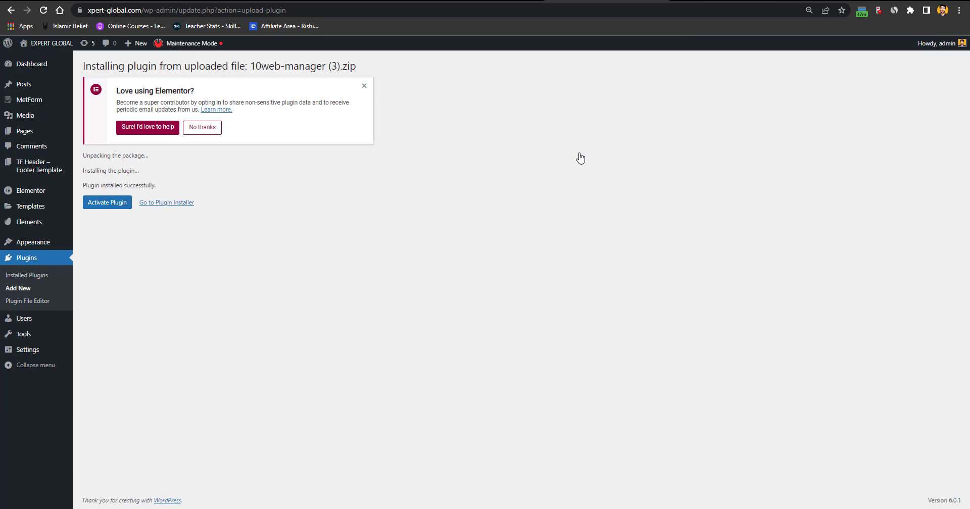
click(115, 211)
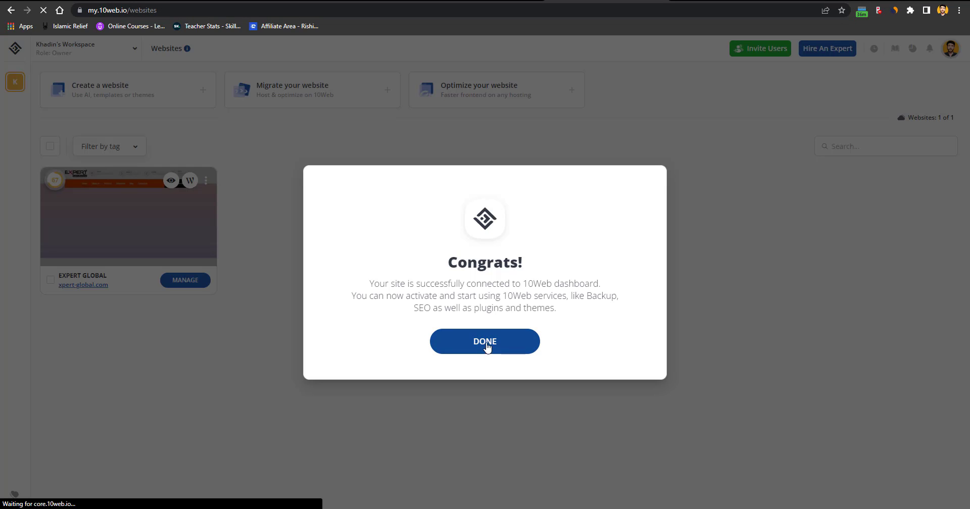
Step: Finish connecting the site to 10Web and open the website migration form from its hosting performance page
click(482, 342)
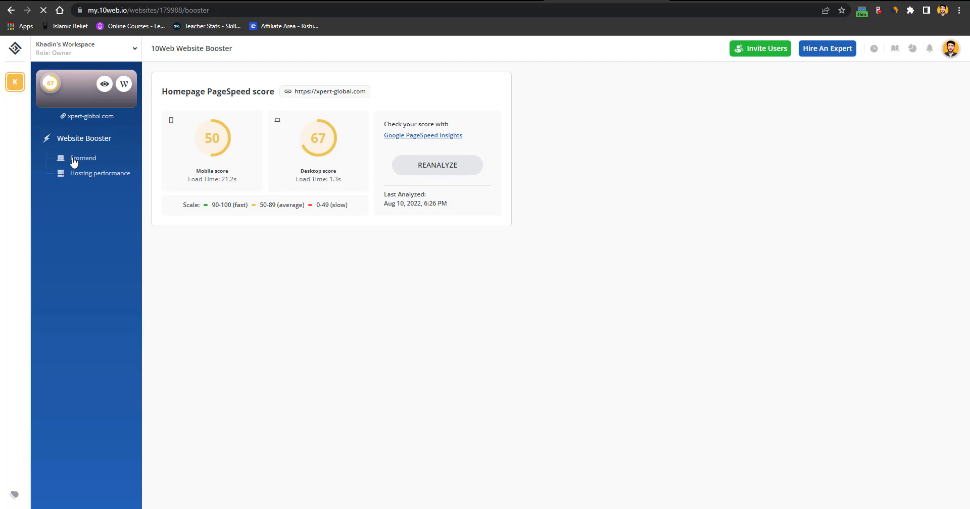
click(80, 175)
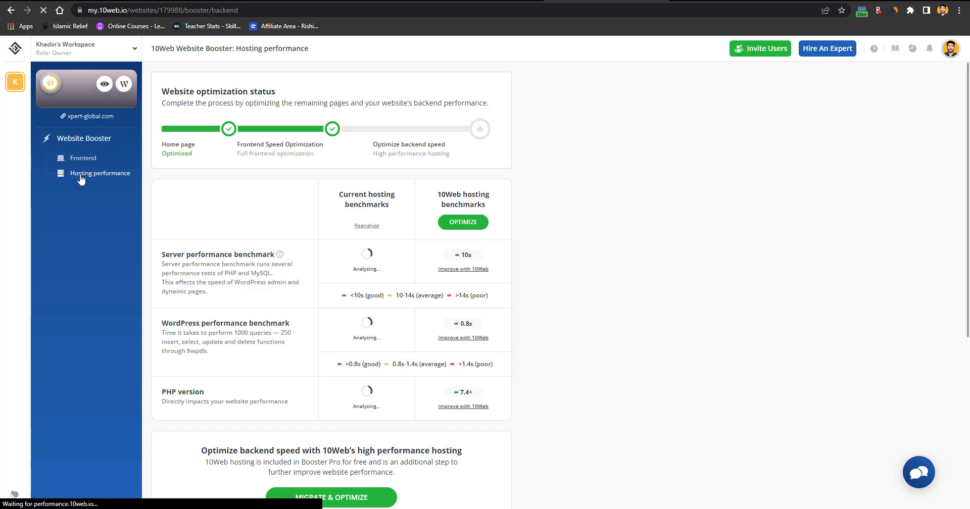
scroll(386, 404, down, 5)
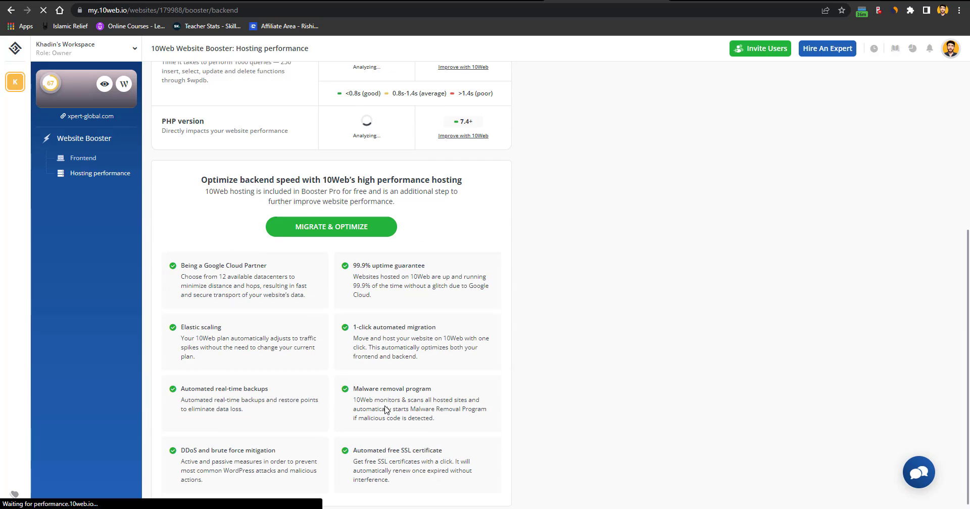
click(346, 221)
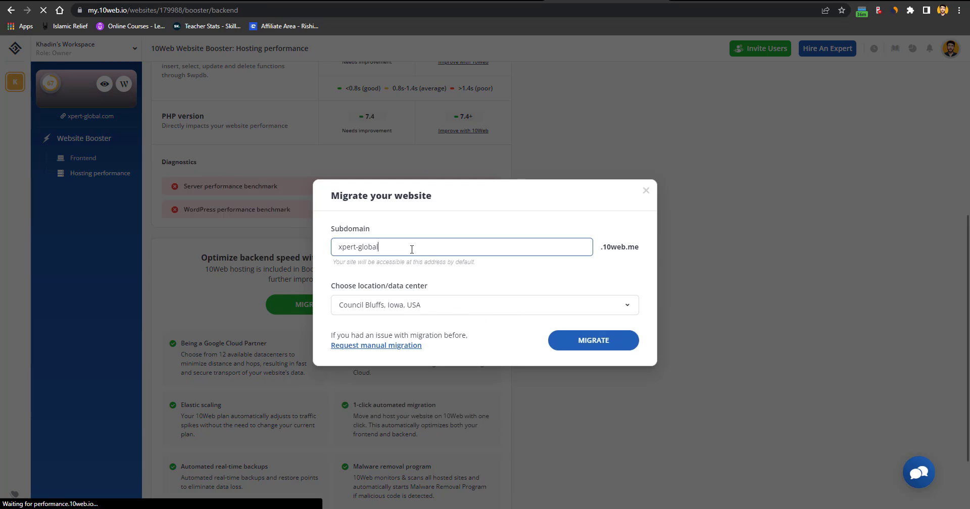
Step: Try to migrate the website to the xpert-global.10web.me subdomain with Frankfurt, Germany as the data center
triple_click(388, 242)
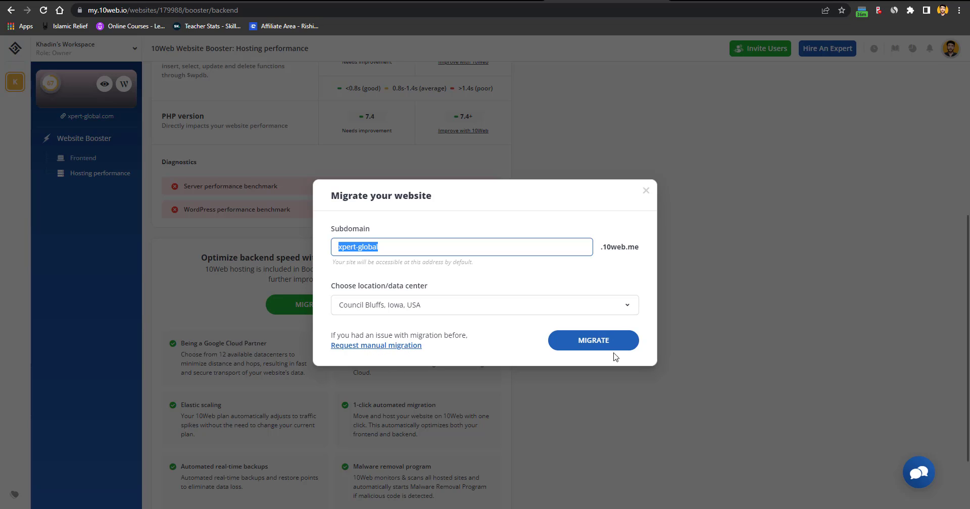
click(541, 306)
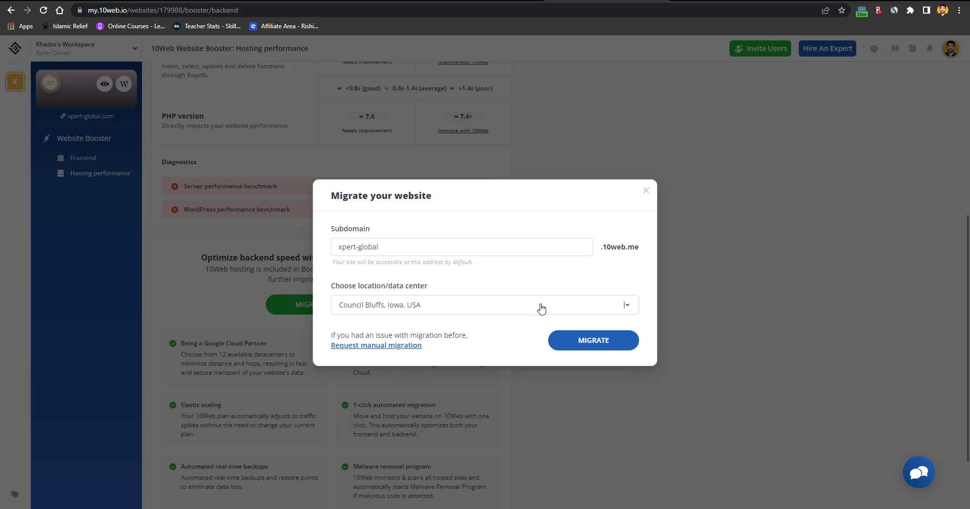
scroll(422, 361, down, 5)
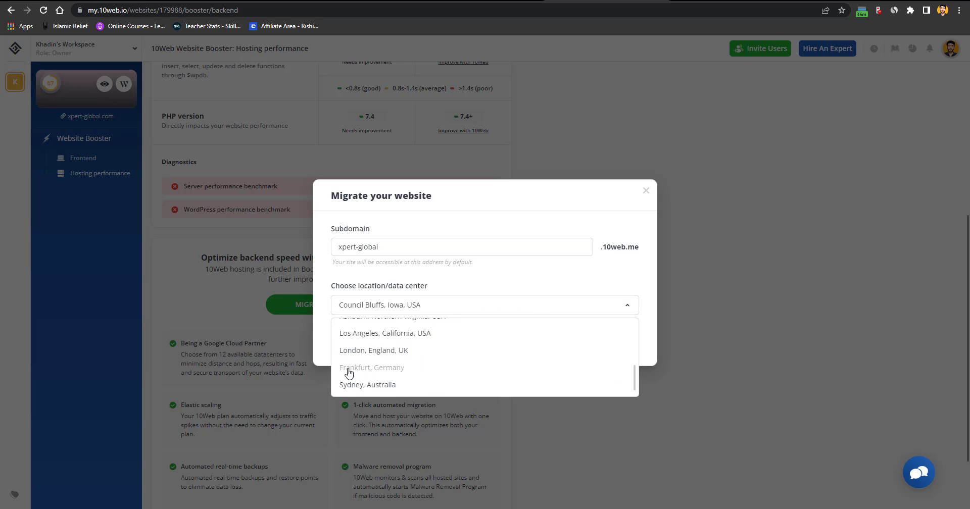
scroll(435, 359, up, 5)
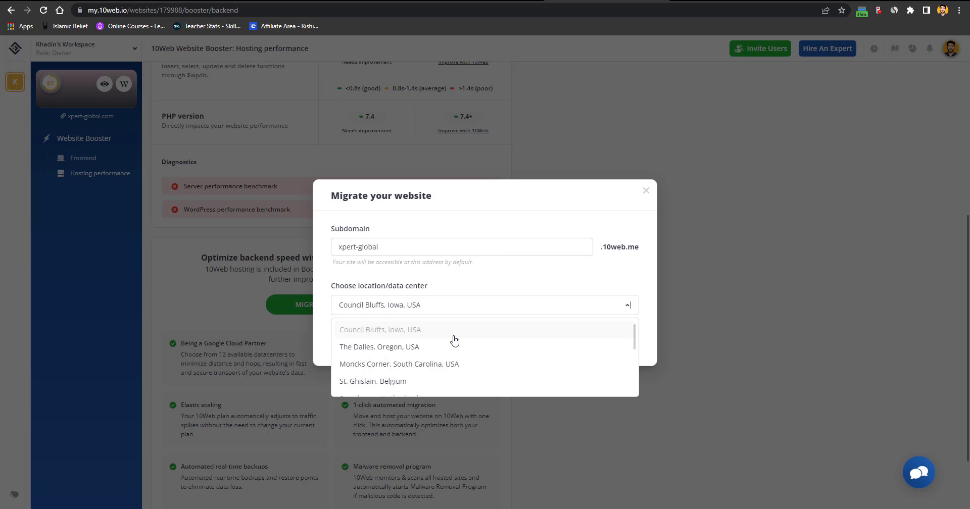
scroll(470, 350, down, 3)
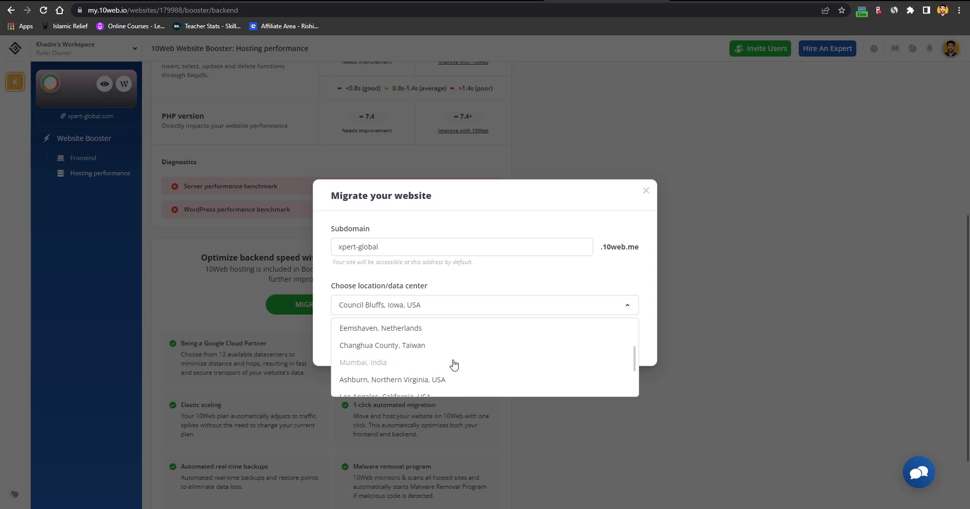
scroll(409, 348, down, 3)
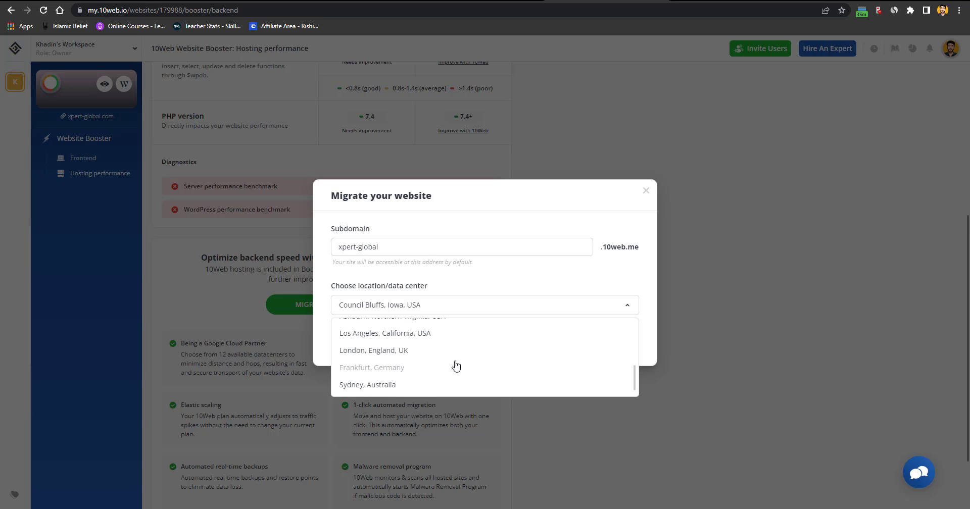
click(394, 369)
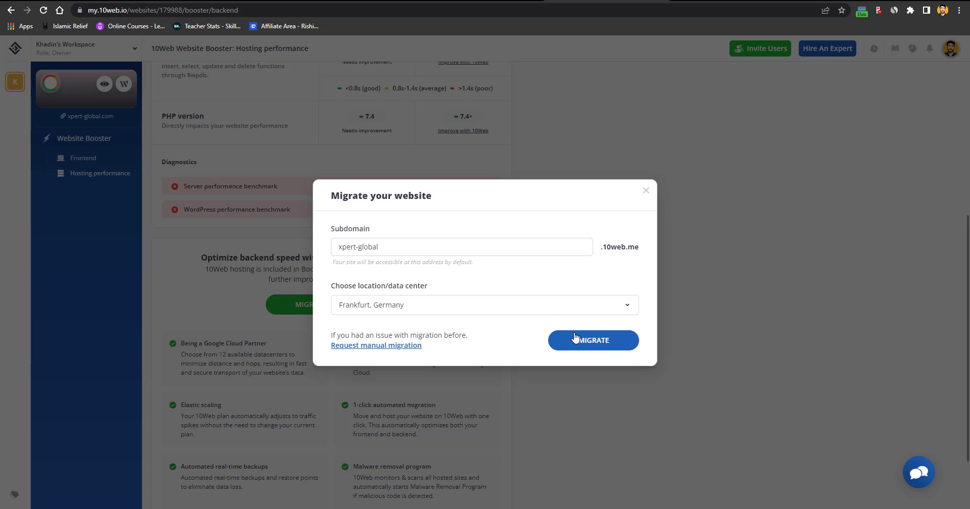
click(602, 348)
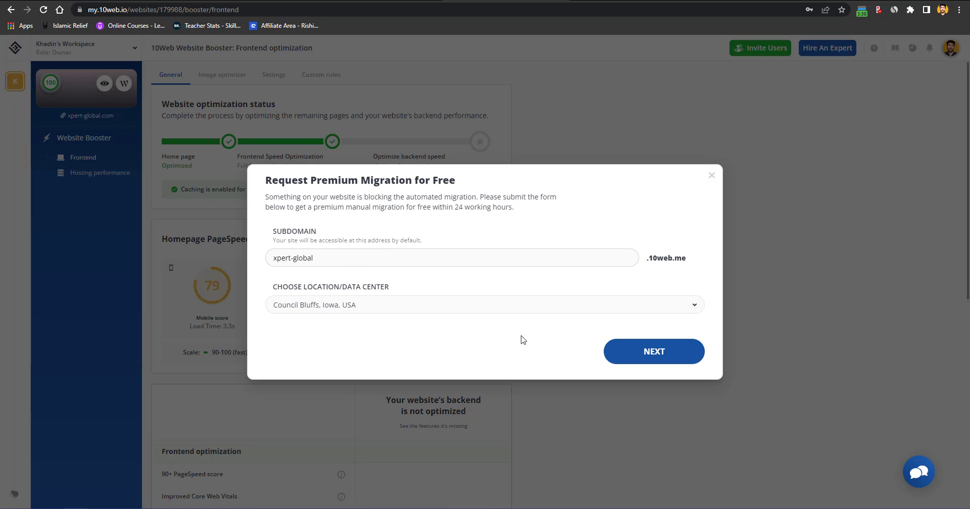
Step: Continue the premium migration request, look up the xpert-global.com/cpanel login page and submit the hosting panel URL, username and password
click(632, 351)
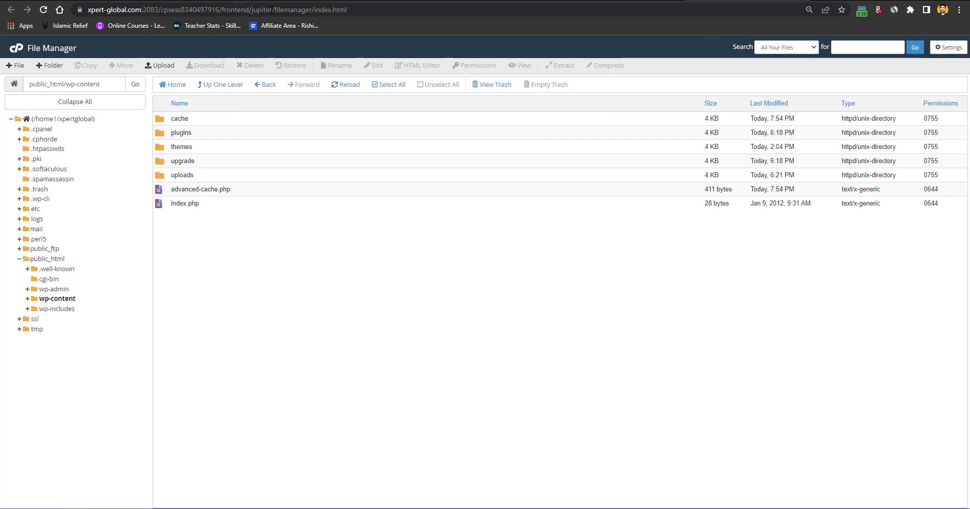
click(272, 9)
text(xpert-global.com)
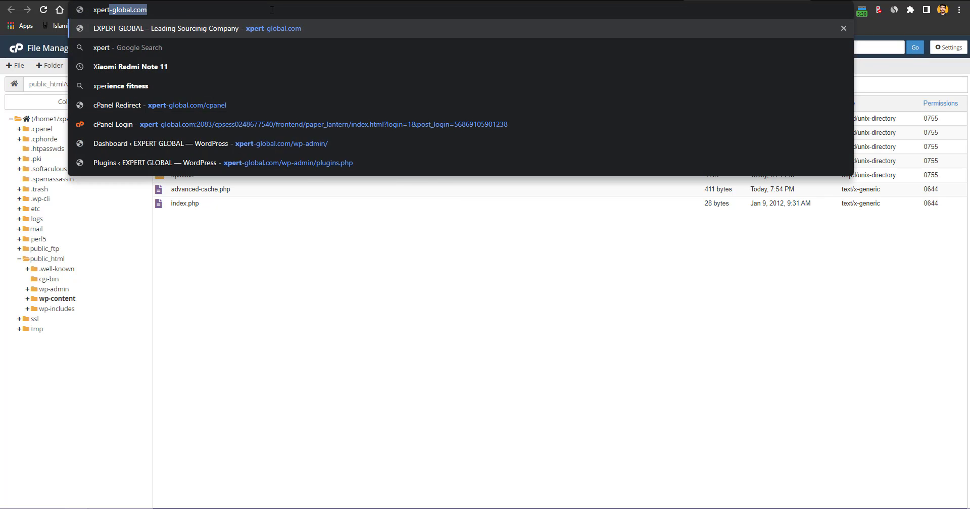
text(/)
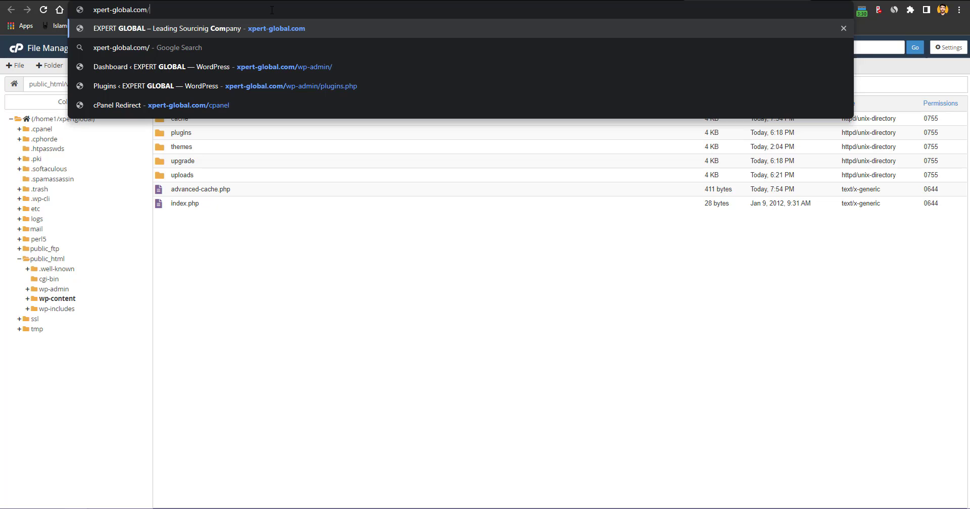
text(cpanel)
key(Return)
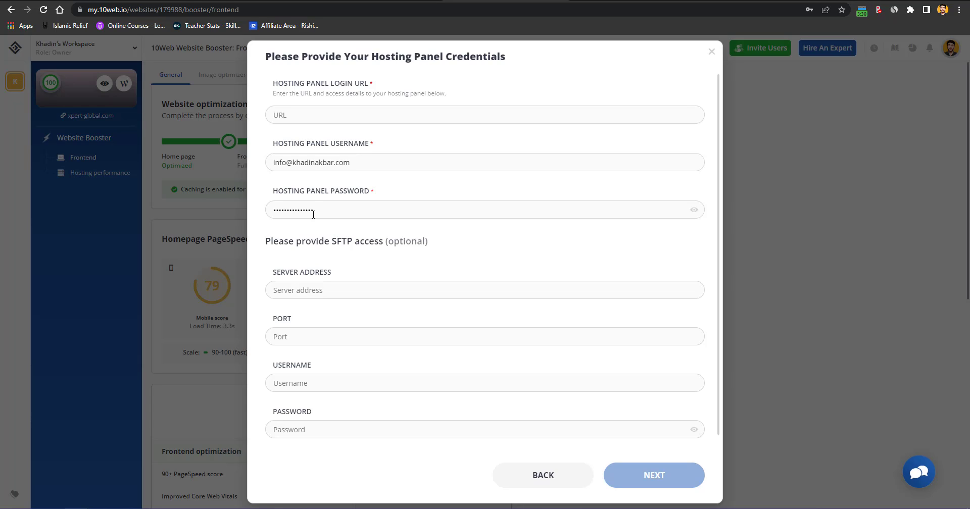
click(654, 477)
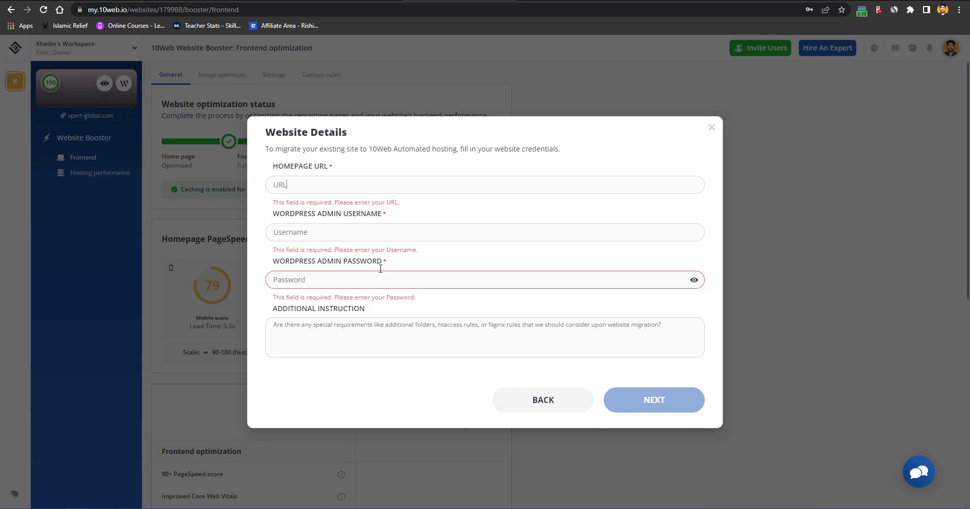
click(379, 185)
text(https://)
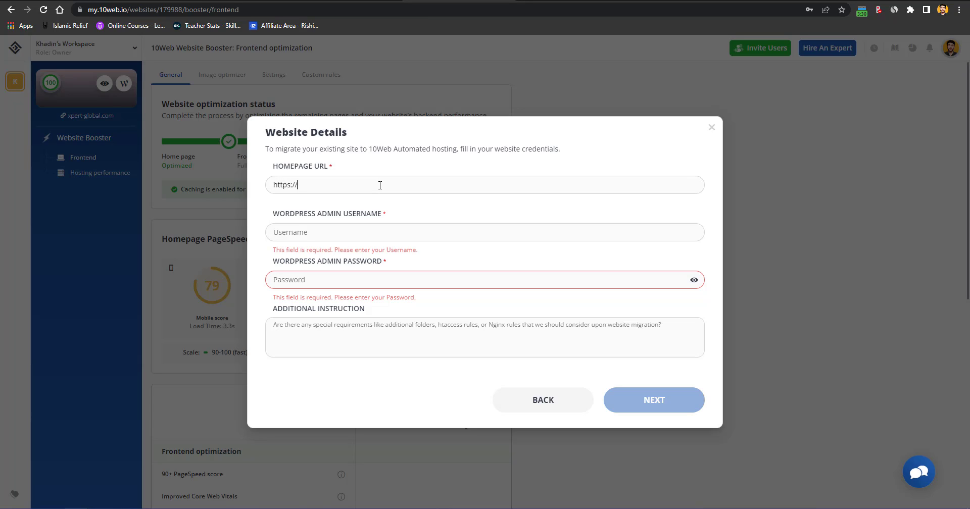
text(xpert-global.com/wp-admin)
click(412, 238)
click(494, 211)
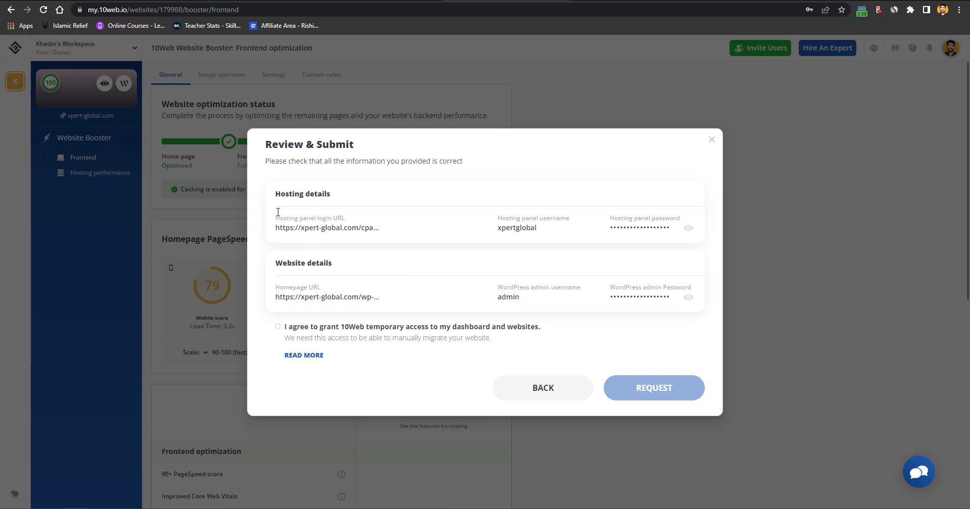
Step: Agree to grant 10Web temporary access to the dashboard and websites, and submit the migration request
click(280, 328)
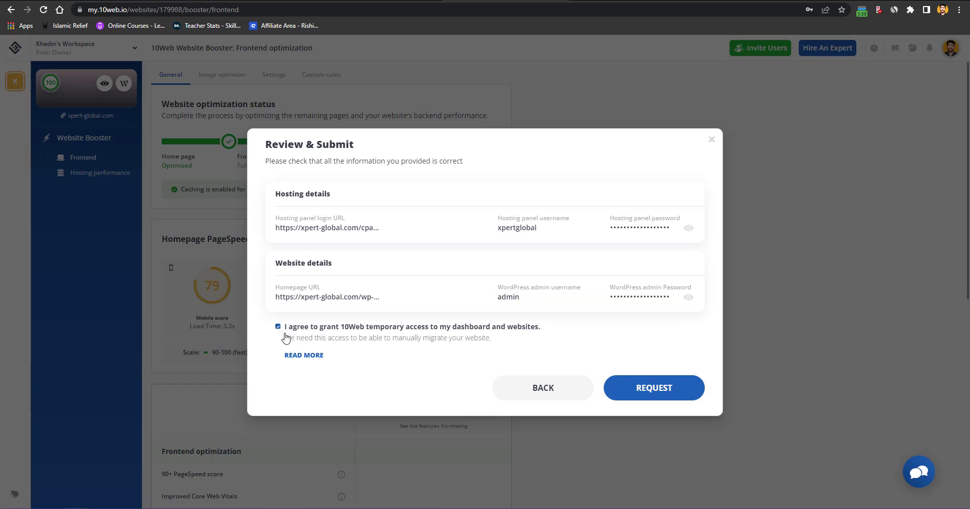
click(665, 391)
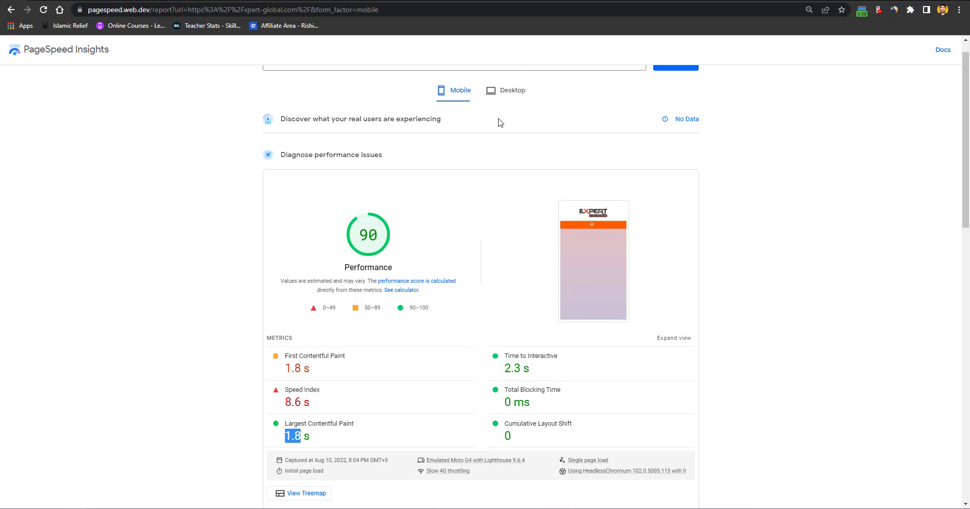
Step: Compare the desktop and mobile PageSpeed Insights results for xpert-global.com and review the mobile opportunities and diagnostics
click(502, 90)
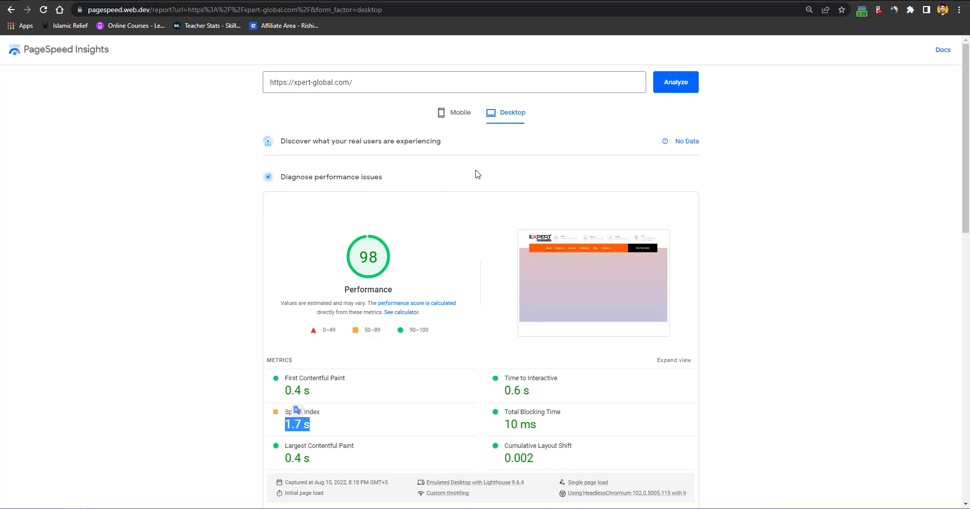
click(453, 117)
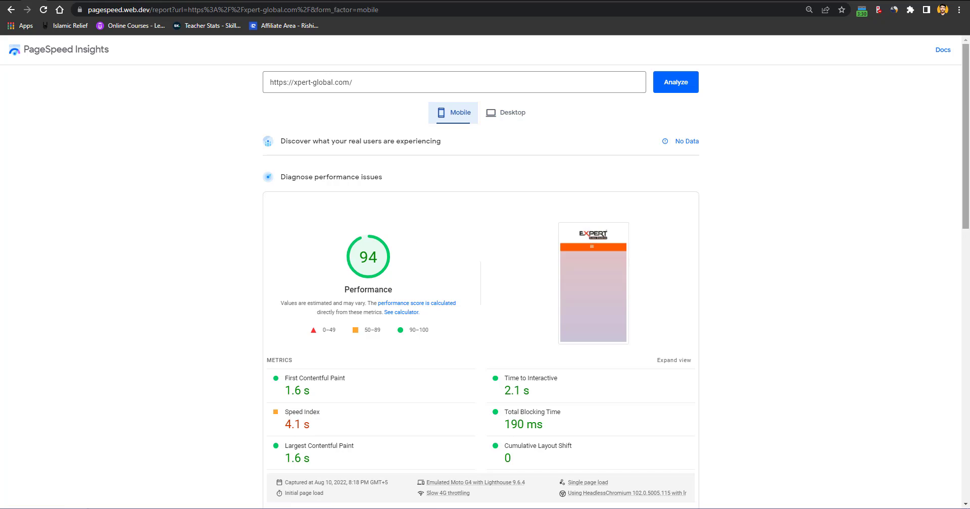
scroll(630, 255, down, 4)
scroll(968, 364, down, 9)
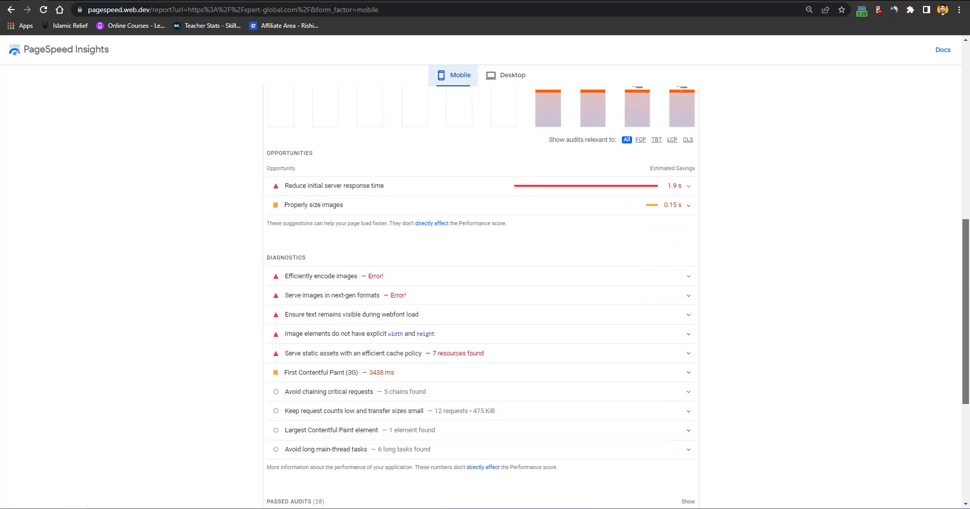